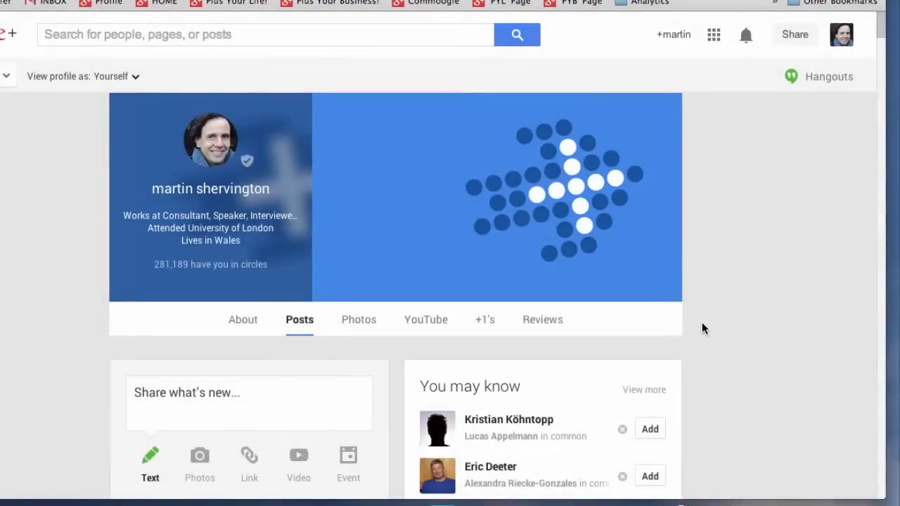
# Open Hangouts on the profile page, sign in to it, and look through the conversation list
pyautogui.click(792, 75)
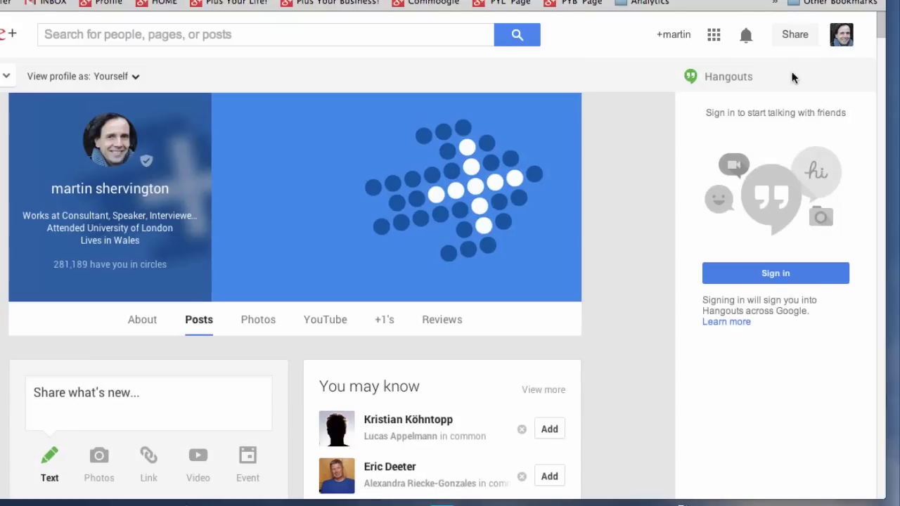
pyautogui.click(791, 277)
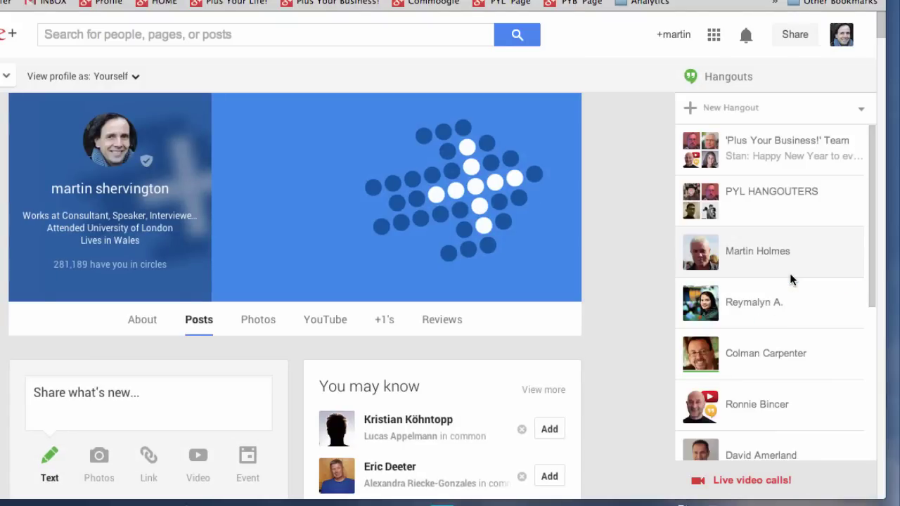
pyautogui.scroll(-4, 791, 280)
pyautogui.scroll(4, 791, 280)
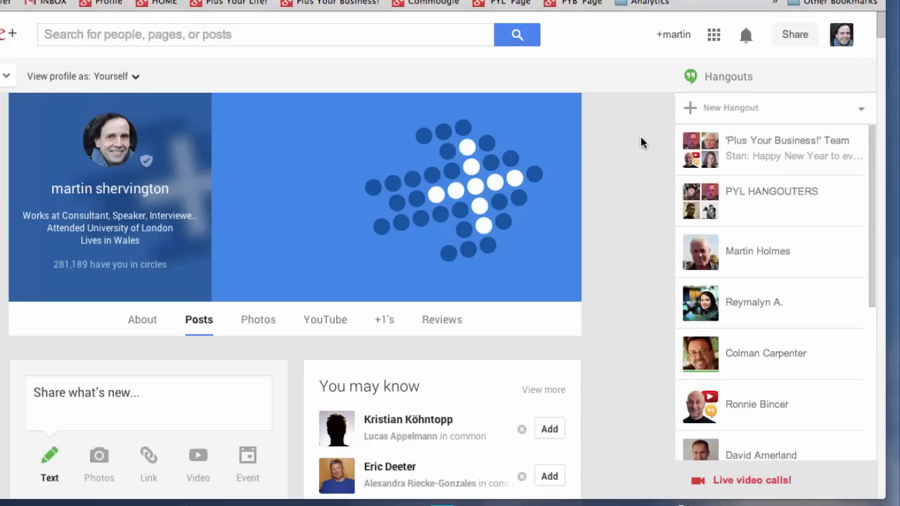
pyautogui.scroll(-2, 626, 206)
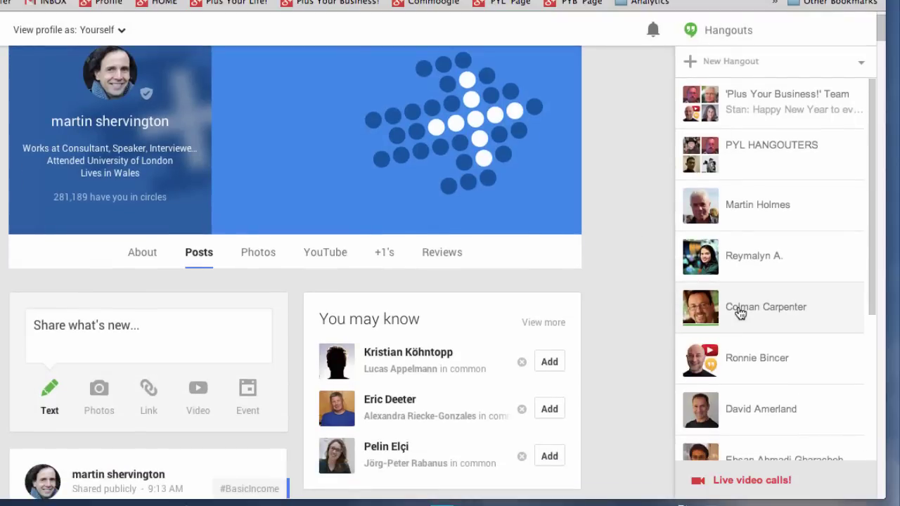
pyautogui.click(740, 312)
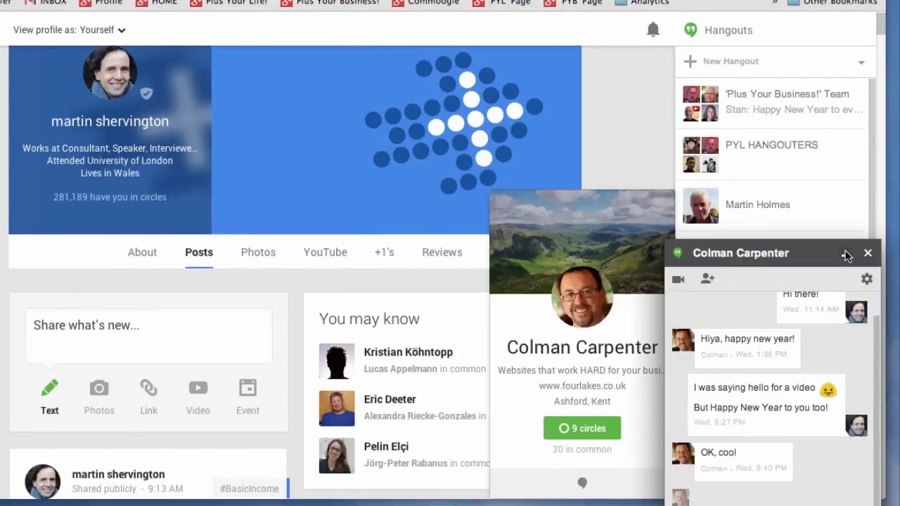
pyautogui.click(846, 254)
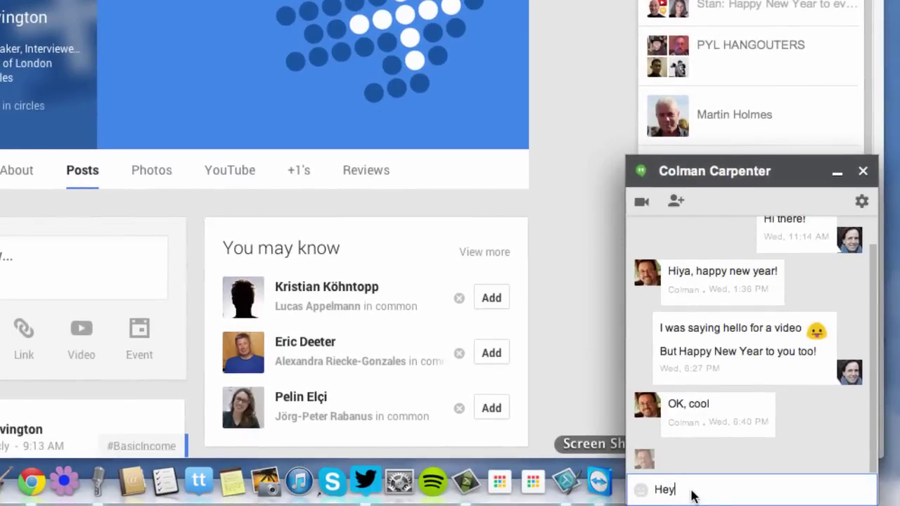
pyautogui.press('Return')
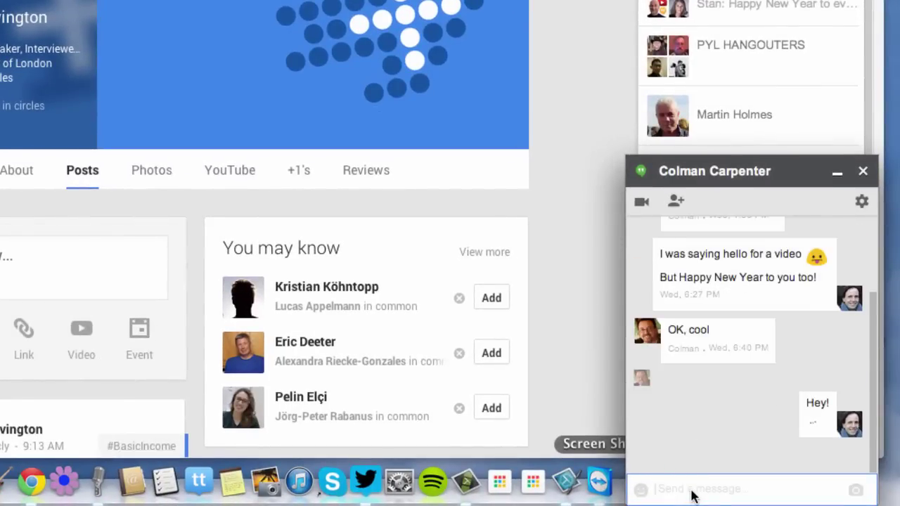
# Examine the circles that can be added to the conversation, leaving without adding anyone
pyautogui.click(676, 202)
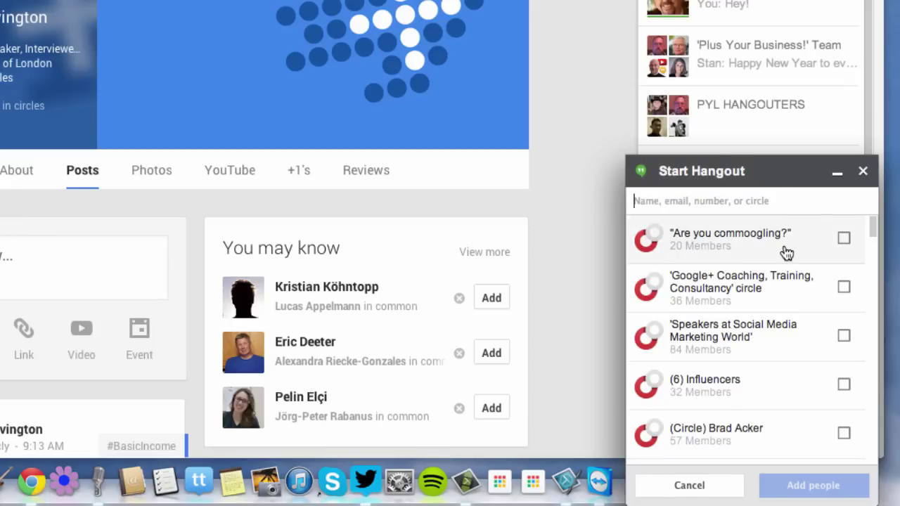
pyautogui.scroll(-4, 784, 253)
pyautogui.click(705, 488)
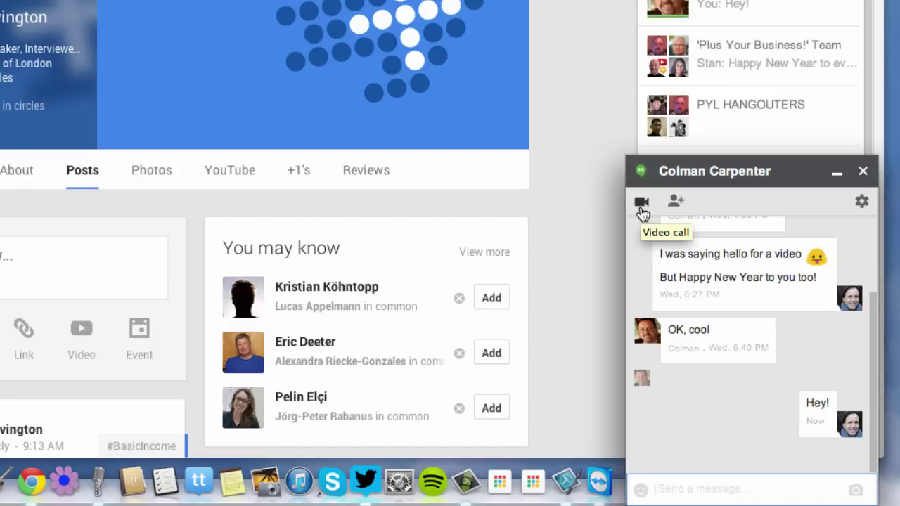
# Examine the conversation's notification, history, archive, delete and block options, closing them without saving
pyautogui.click(862, 204)
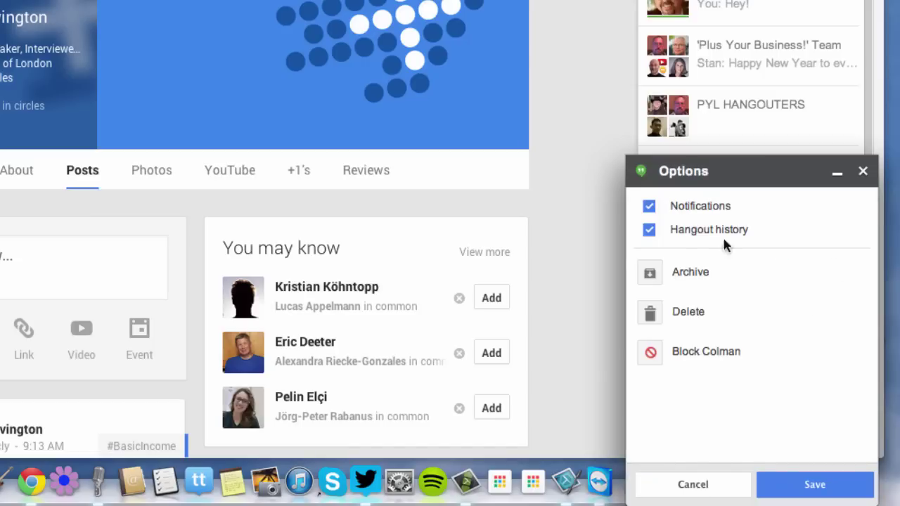
pyautogui.click(649, 207)
pyautogui.click(649, 207)
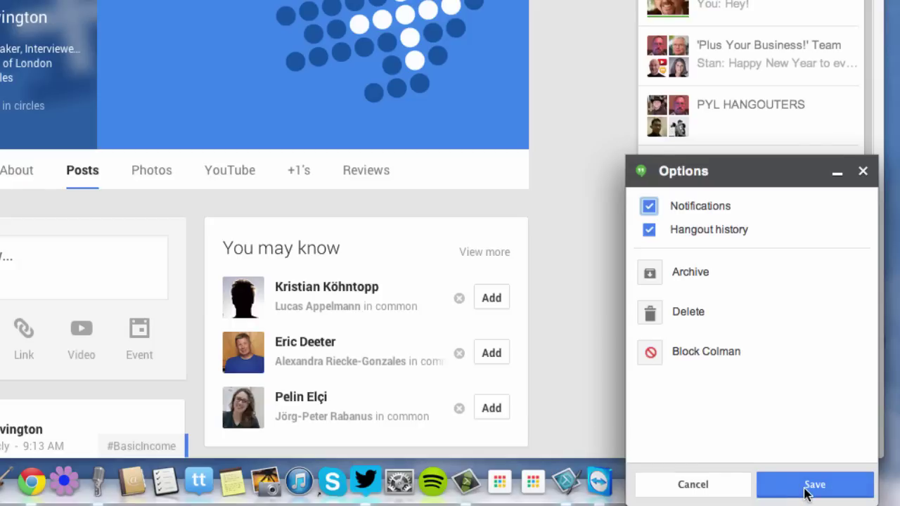
pyautogui.click(707, 485)
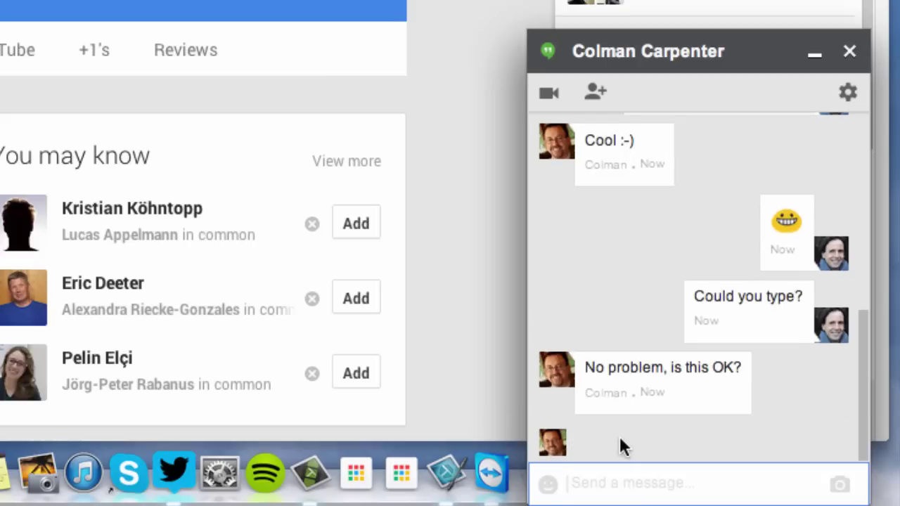
# Send the message "perfect@" in the open conversation
pyautogui.write('p')
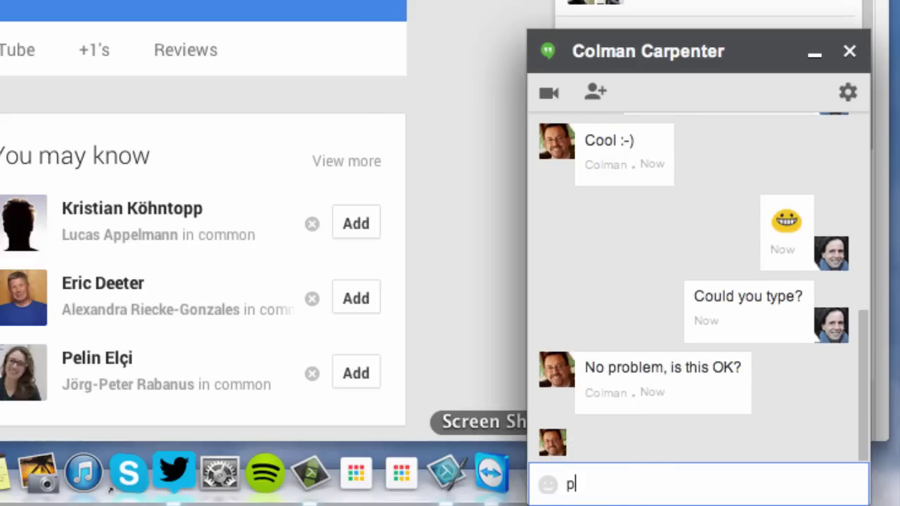
pyautogui.write('erfect@')
pyautogui.press('Return')
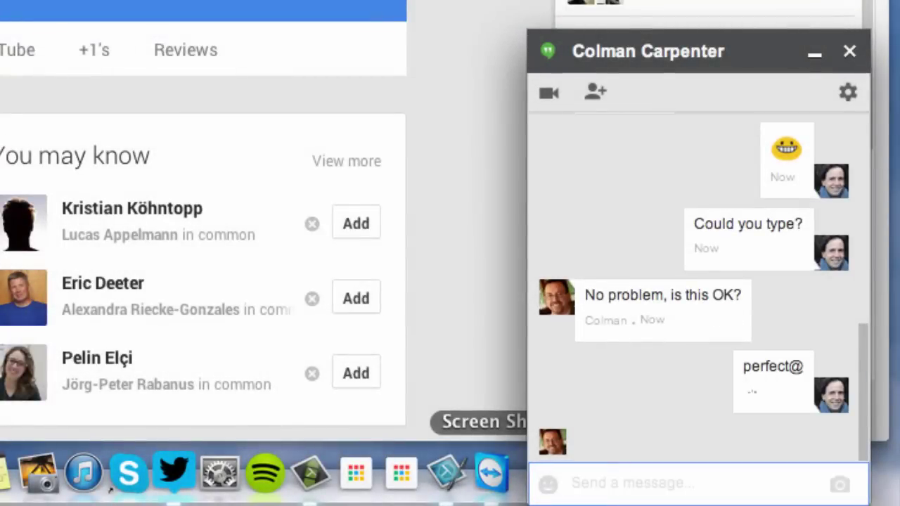
# Send the grinning-face emoji from the recent set, and browse the other emoji categories
pyautogui.click(547, 486)
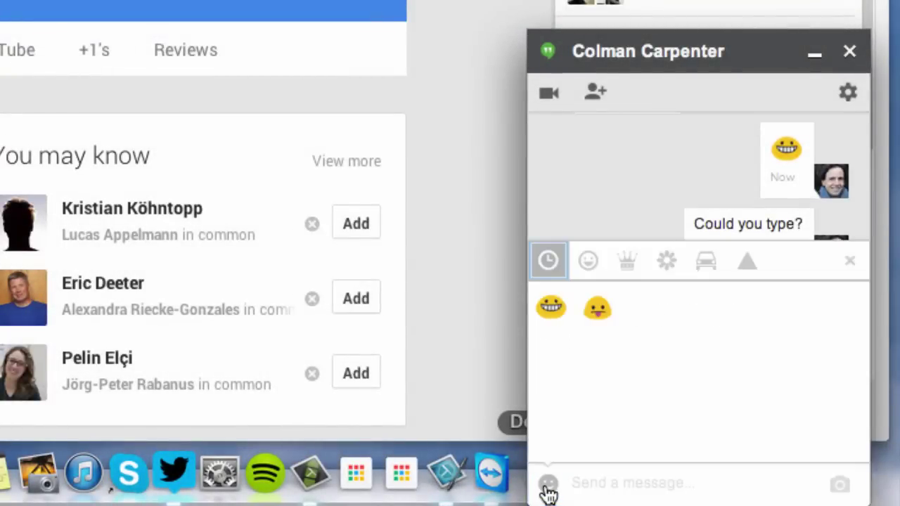
pyautogui.click(554, 307)
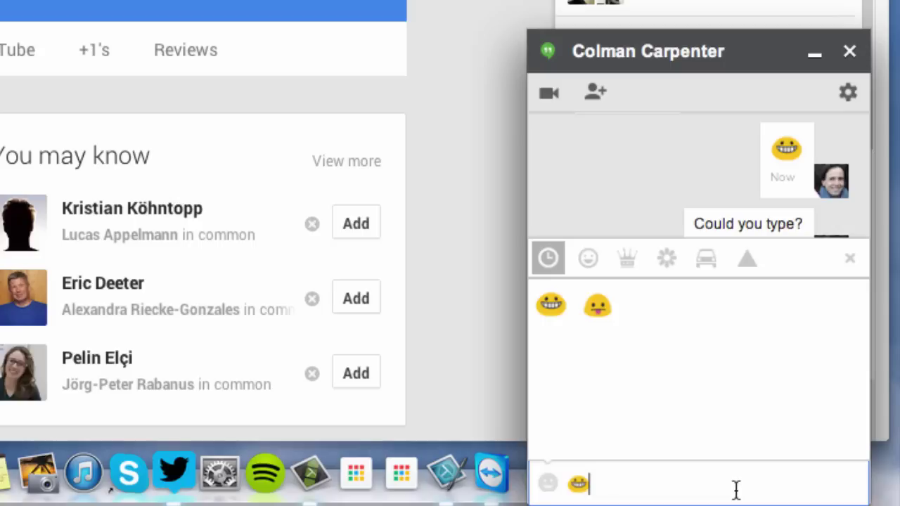
pyautogui.press('Return')
pyautogui.click(548, 485)
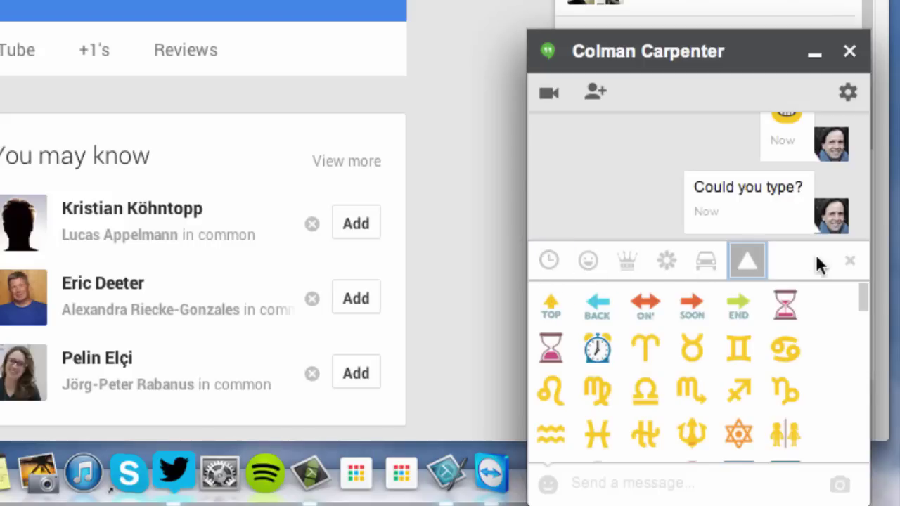
pyautogui.click(848, 262)
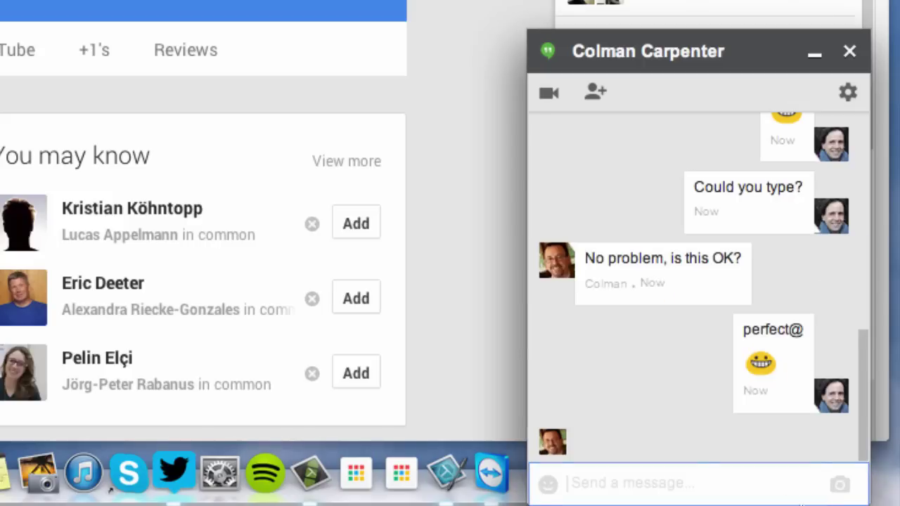
# Send the existing online photo of rainbow-coloured circles with the large red ring, followed by the message "You like?"
pyautogui.click(842, 486)
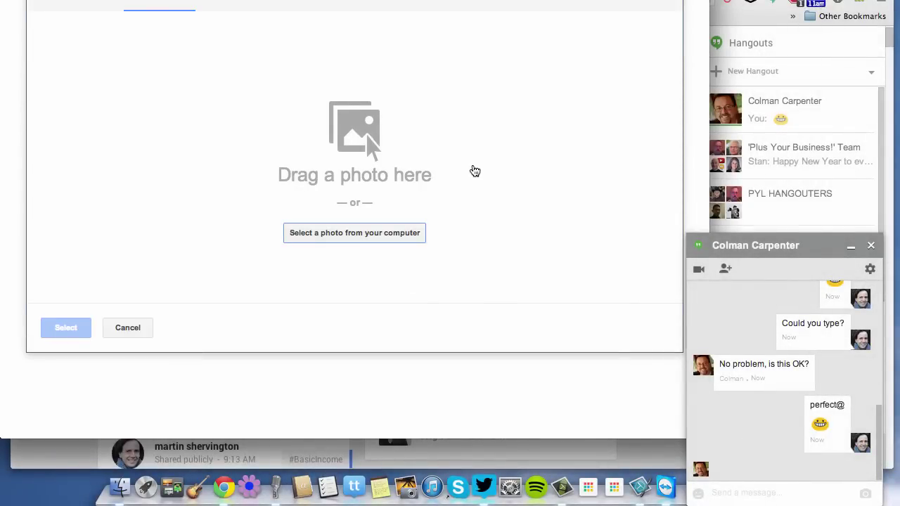
pyautogui.click(338, 3)
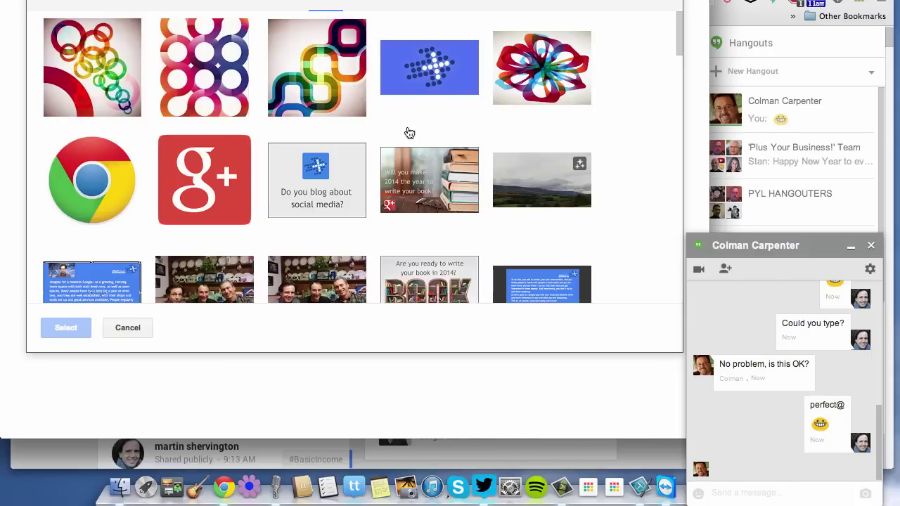
pyautogui.click(93, 67)
pyautogui.click(66, 328)
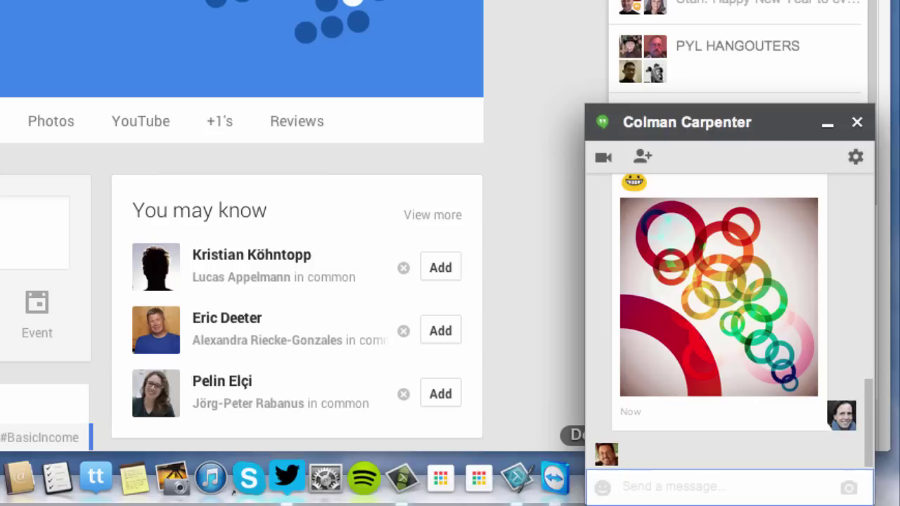
pyautogui.write('You like?')
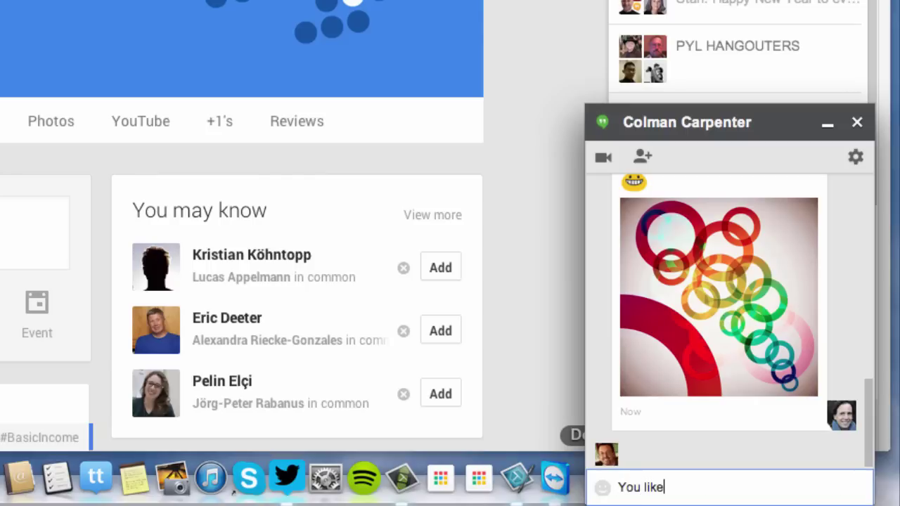
pyautogui.press('Return')
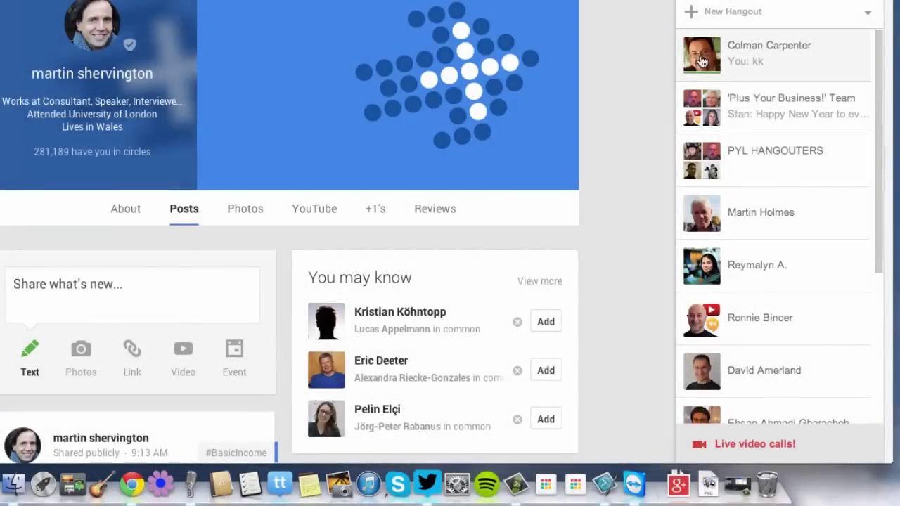
# View the profile card of the first contact in the Hangouts list
pyautogui.moveTo(701, 62)
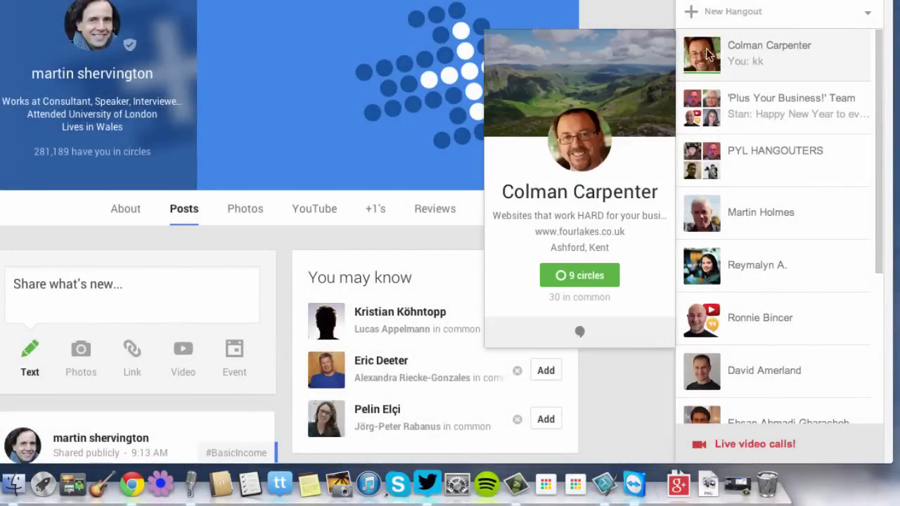
pyautogui.moveTo(608, 275)
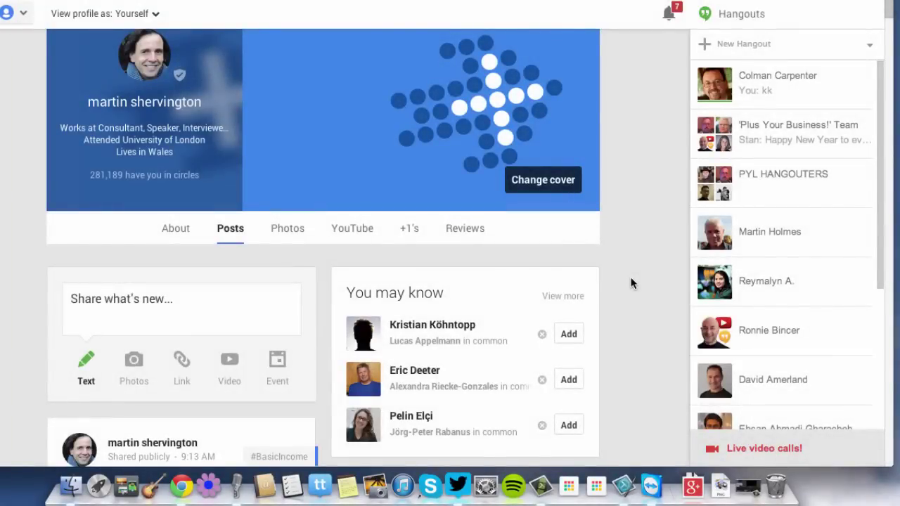
# Open the 'Plus Your Business!' Team group conversation and examine its participants, the option to add people, and its settings
pyautogui.click(770, 131)
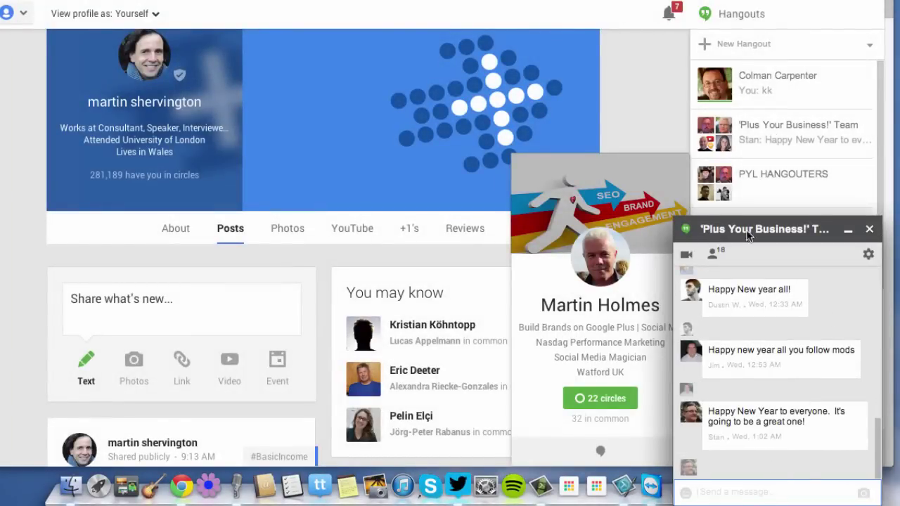
pyautogui.click(715, 256)
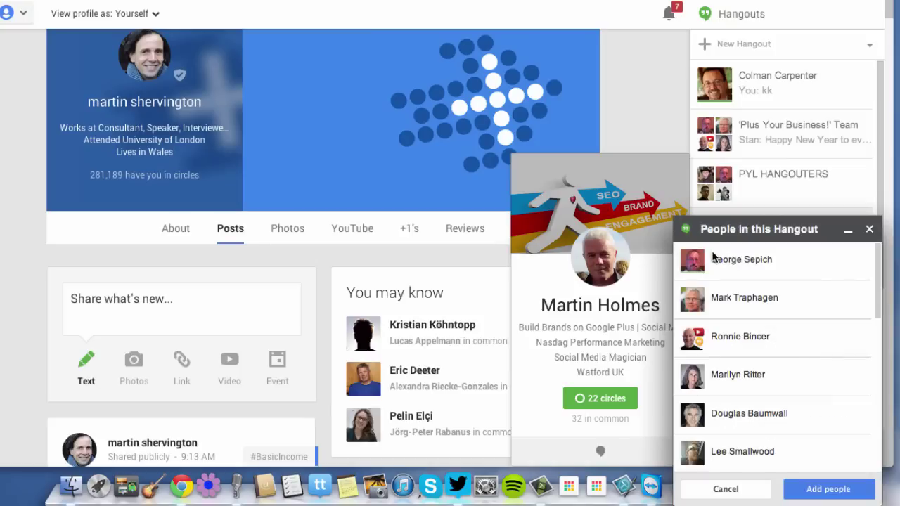
pyautogui.scroll(-3, 794, 273)
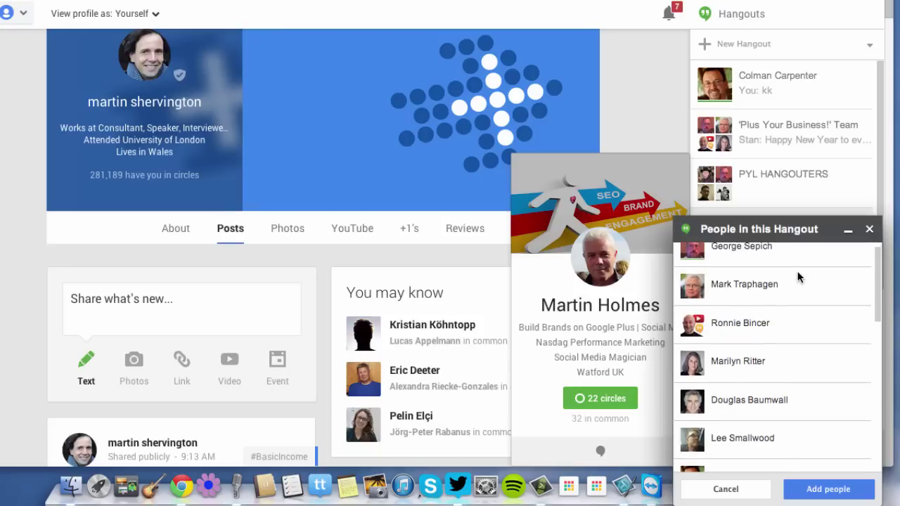
pyautogui.scroll(-3, 798, 276)
pyautogui.scroll(6, 798, 277)
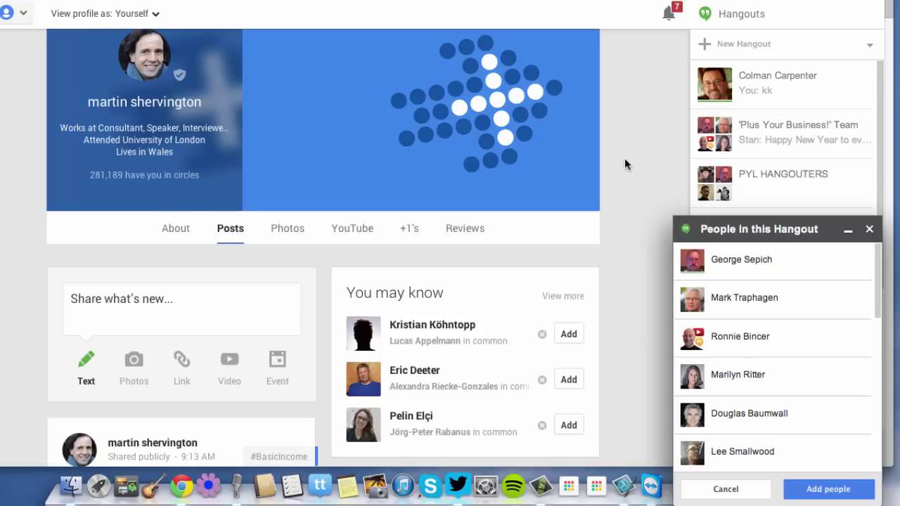
pyautogui.click(692, 302)
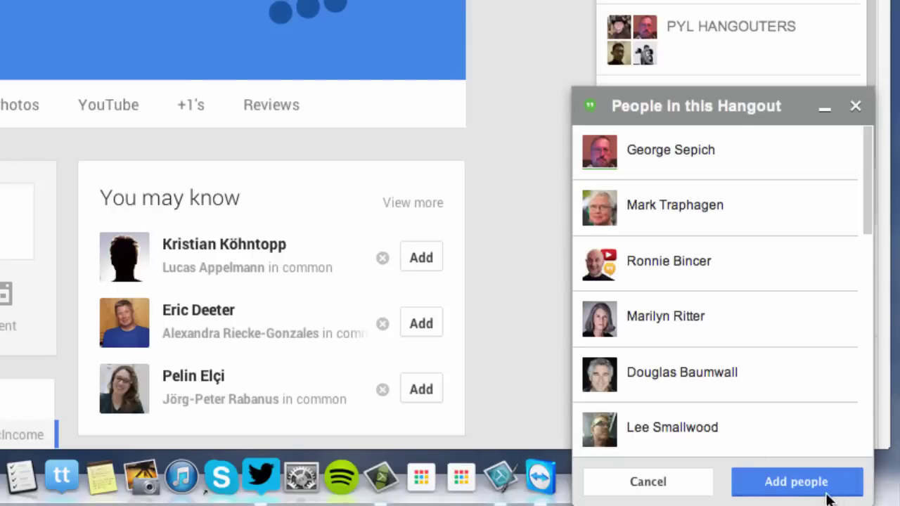
pyautogui.click(791, 486)
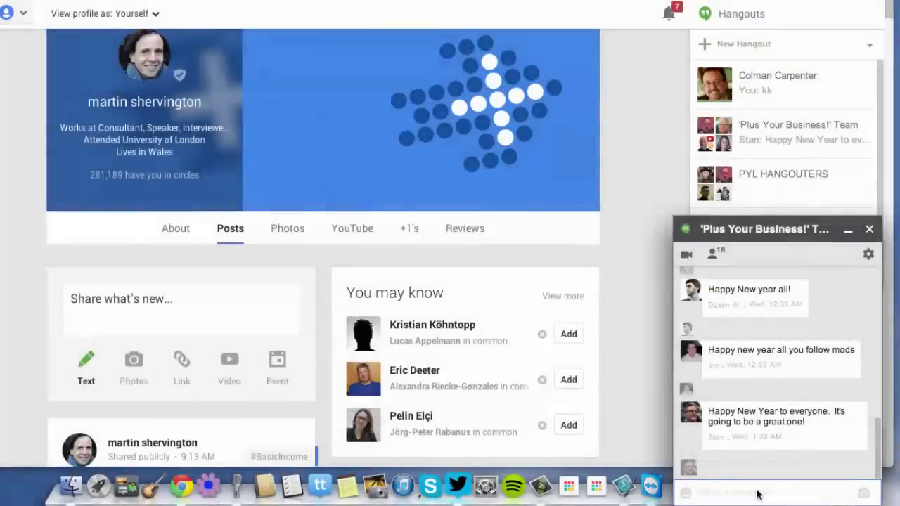
pyautogui.click(869, 256)
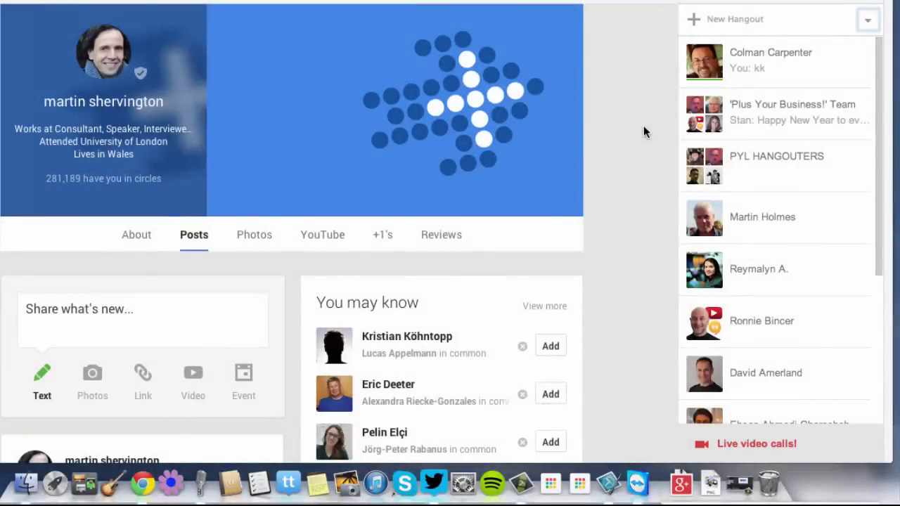
# Look at the notification snooze durations, and examine who can Hangout with you, including the permission choices for the NOTIFY circle
pyautogui.click(867, 26)
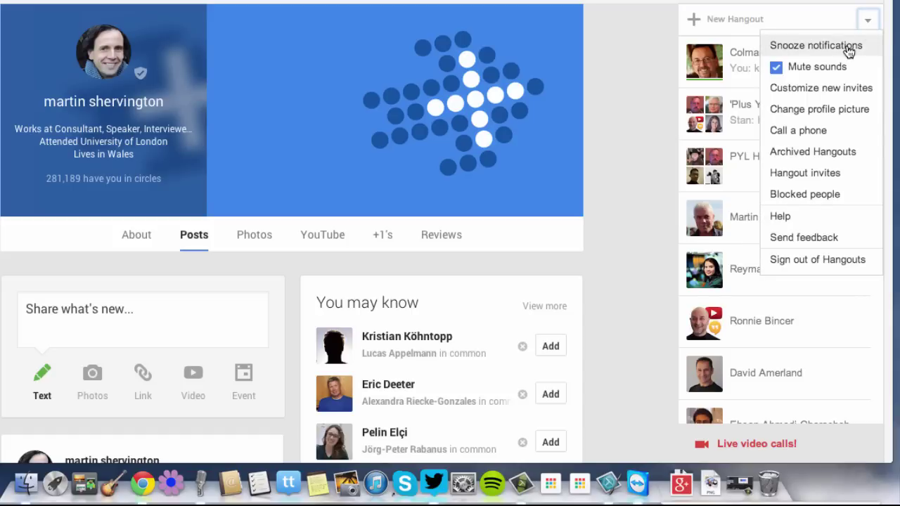
pyautogui.click(815, 45)
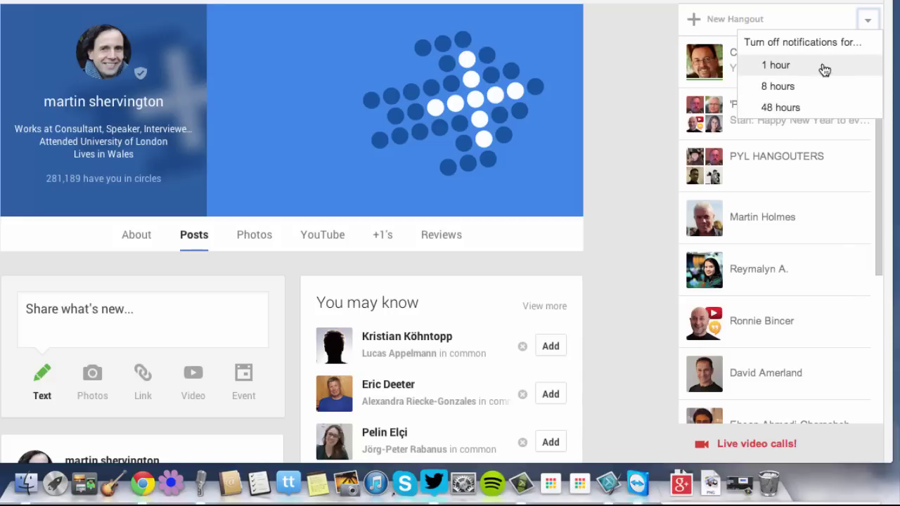
pyautogui.click(867, 21)
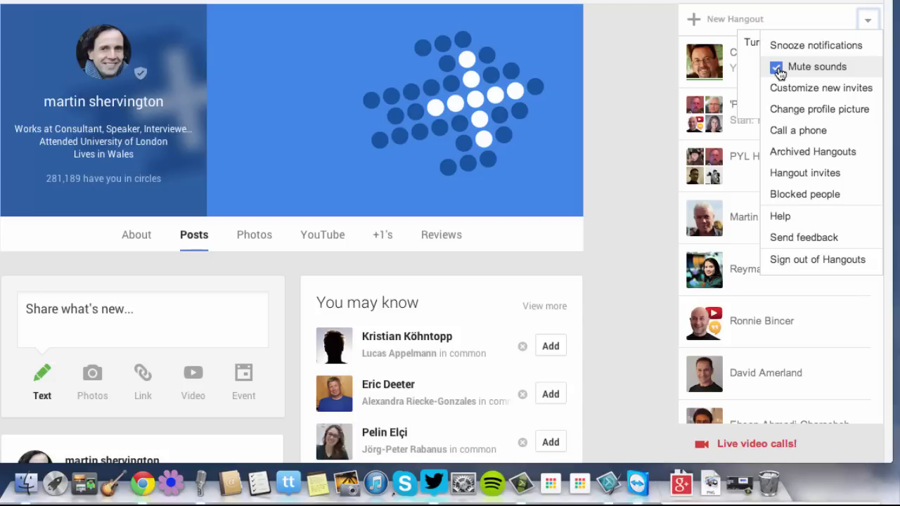
pyautogui.click(814, 90)
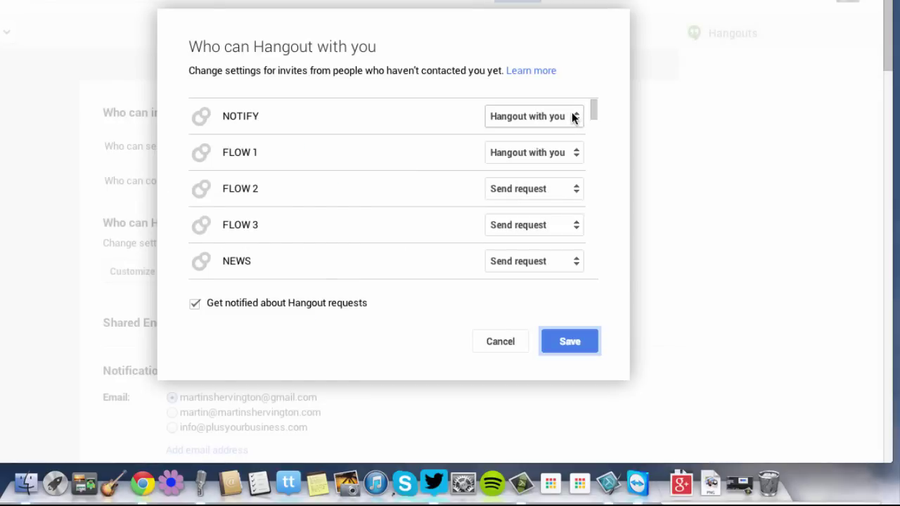
pyautogui.click(575, 116)
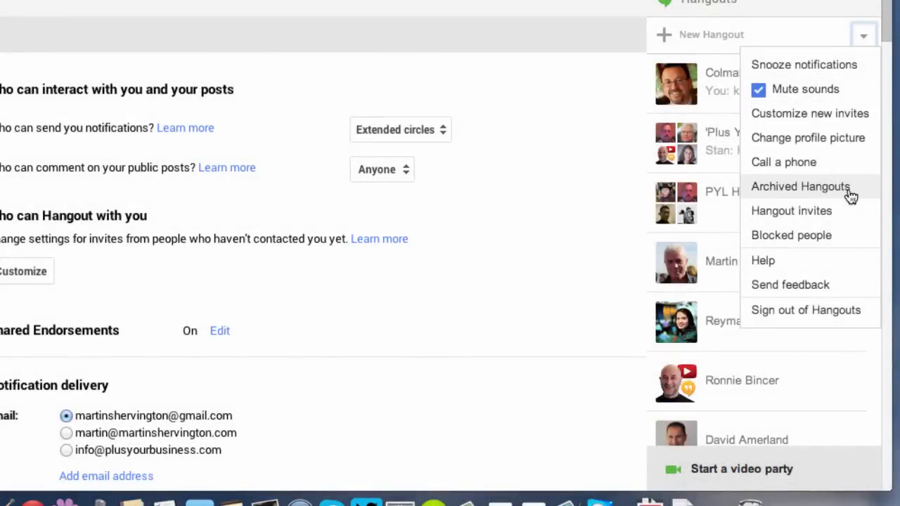
# Unarchive the first conversation in Archived Hangouts, close its chat window and return to the main Hangouts list
pyautogui.click(801, 186)
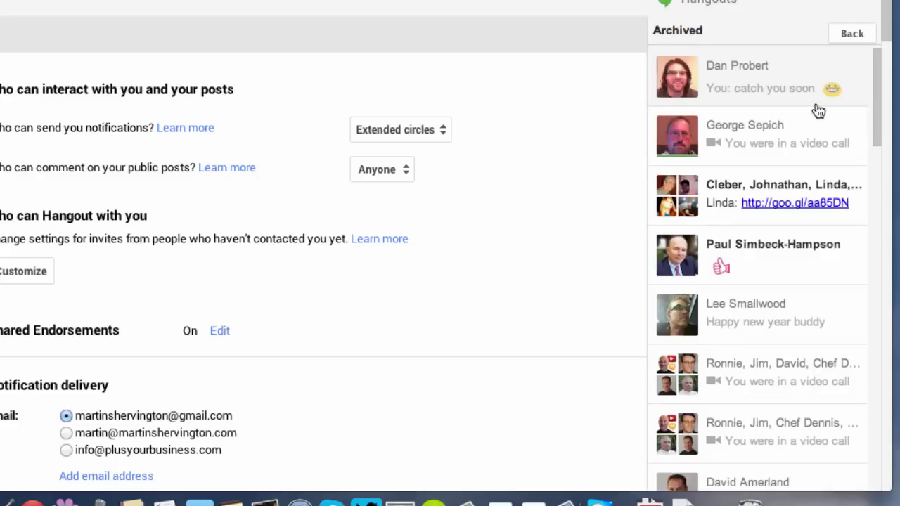
pyautogui.moveTo(858, 162)
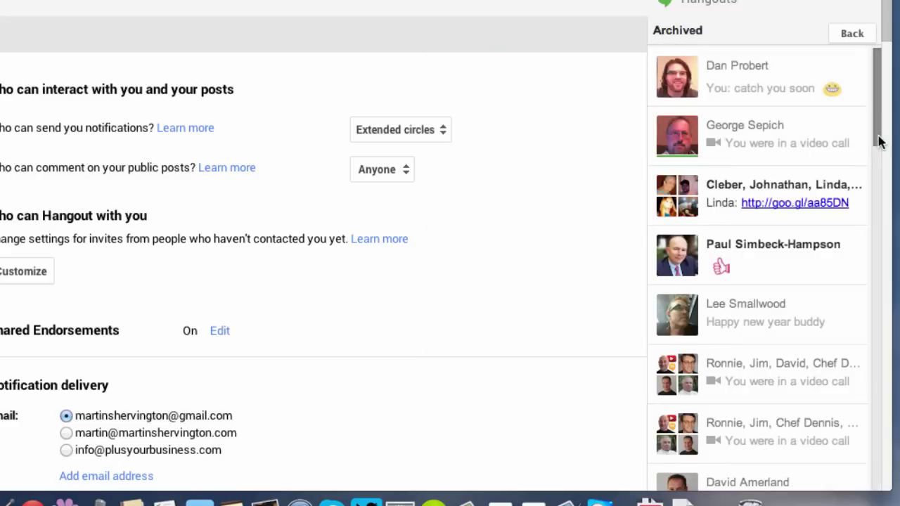
pyautogui.click(788, 75)
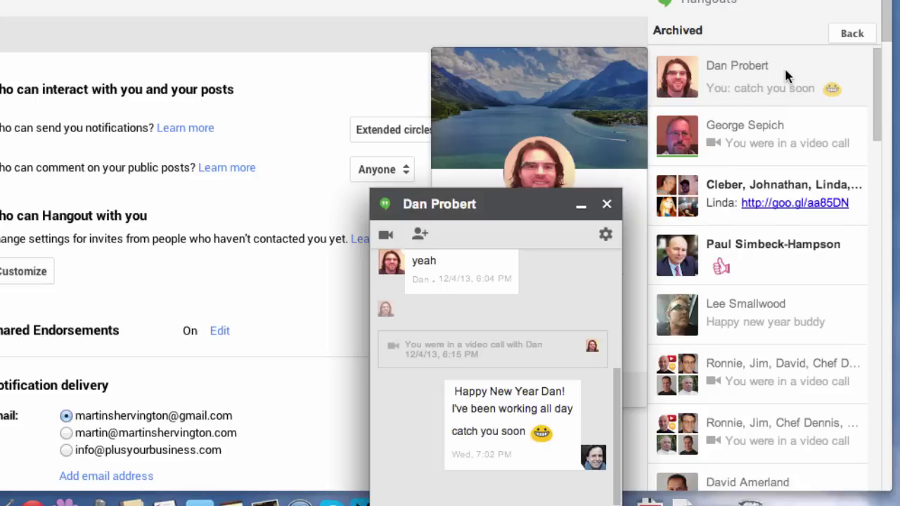
pyautogui.click(606, 234)
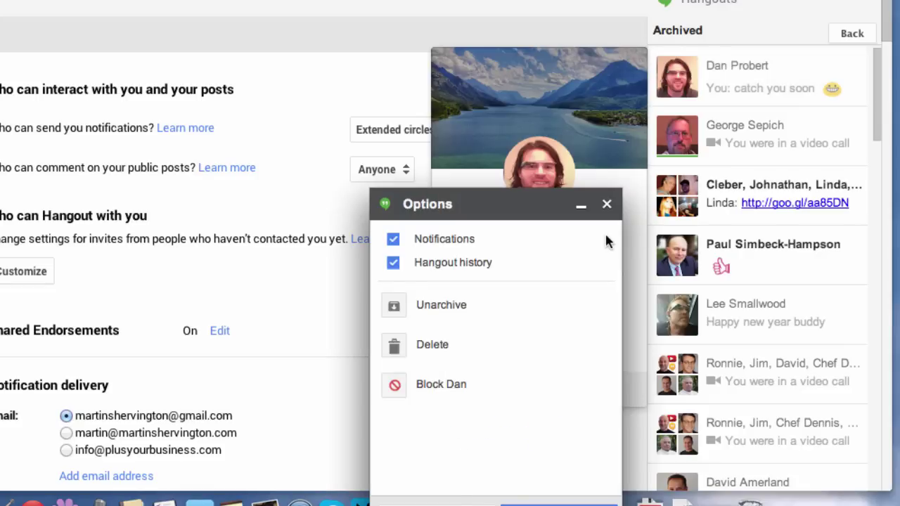
pyautogui.click(397, 310)
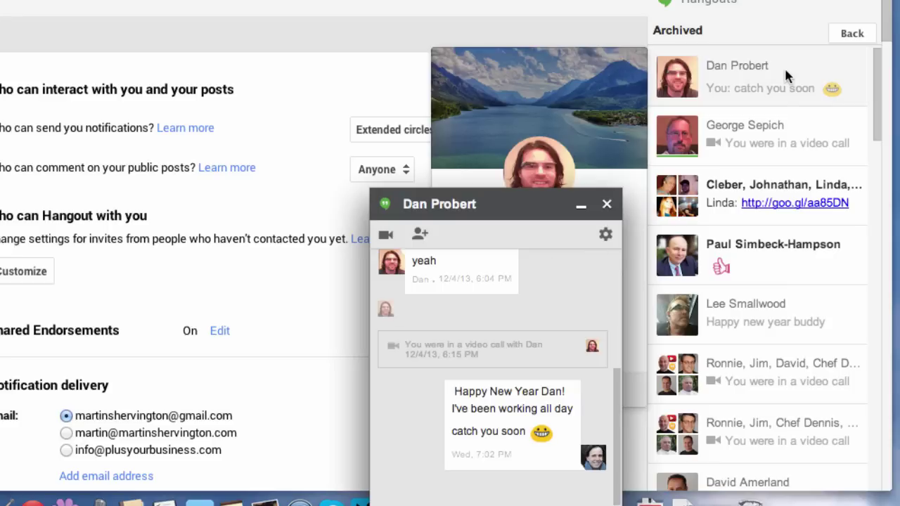
pyautogui.click(606, 234)
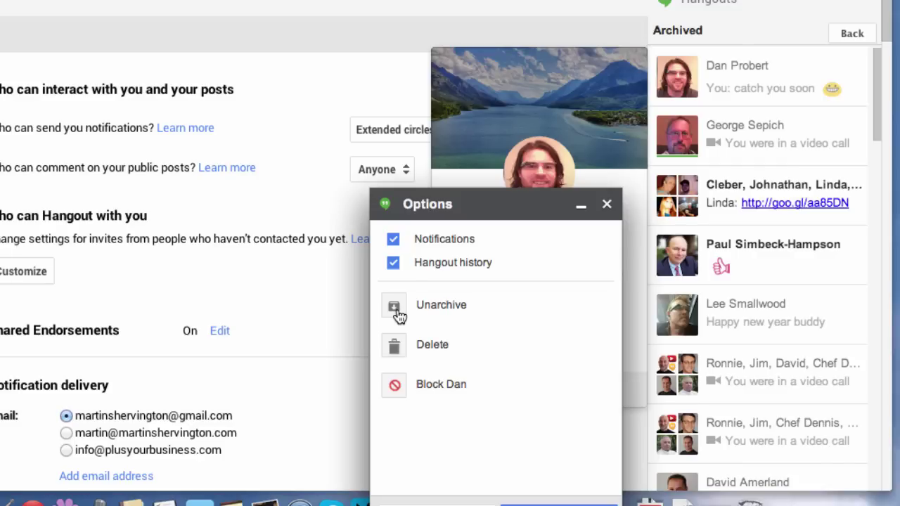
pyautogui.click(394, 308)
pyautogui.click(606, 205)
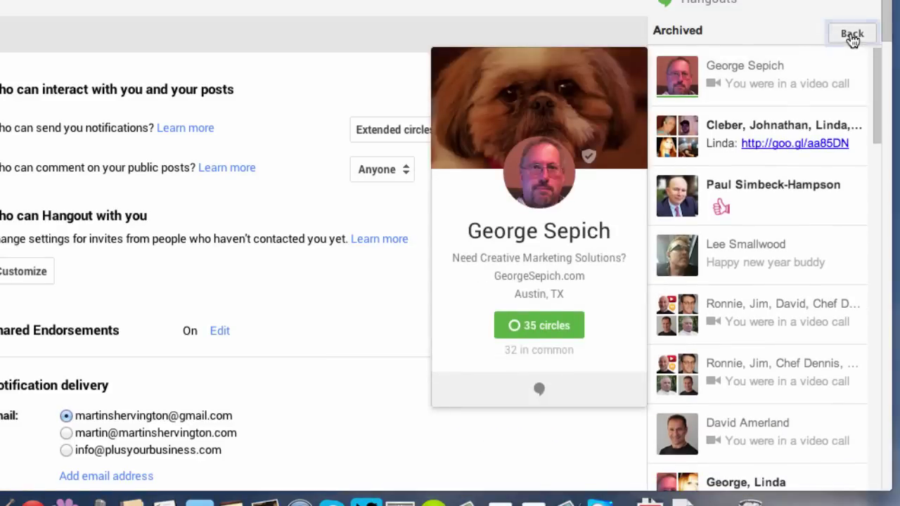
pyautogui.click(852, 37)
# View the Hangout invites from everyone else and return to the conversation list
pyautogui.click(865, 35)
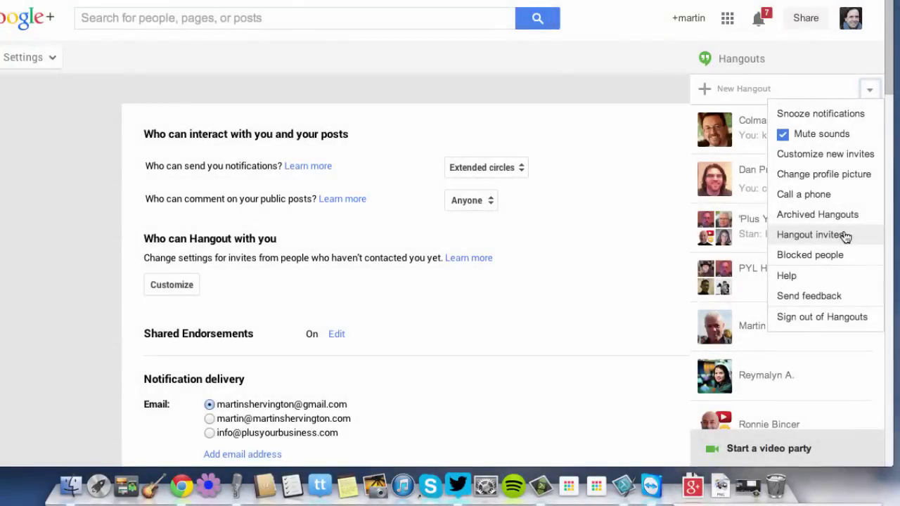
pyautogui.click(846, 237)
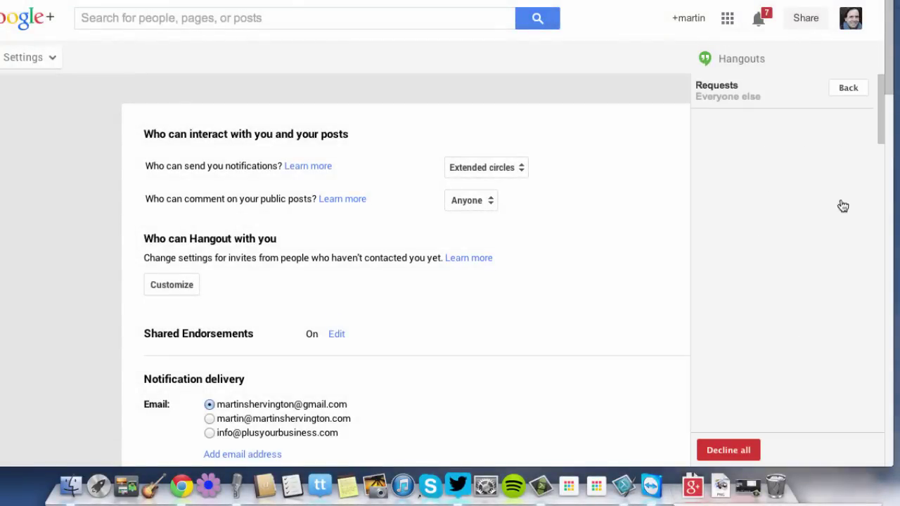
pyautogui.click(849, 89)
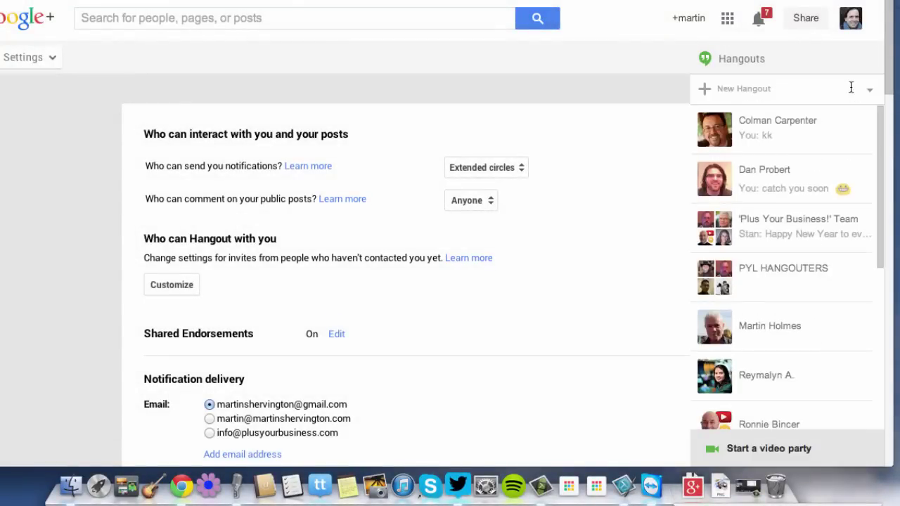
# Examine the phone-calling contact list and its call options, and close it
pyautogui.click(872, 90)
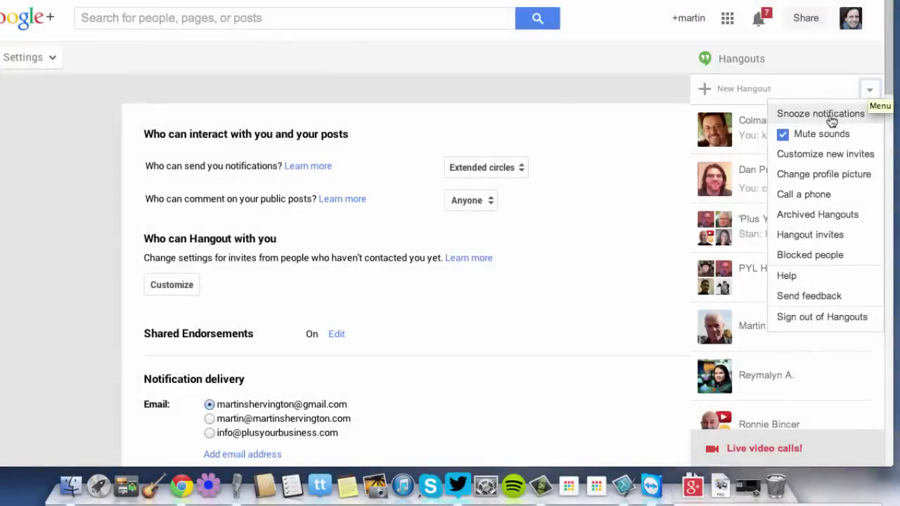
pyautogui.click(812, 200)
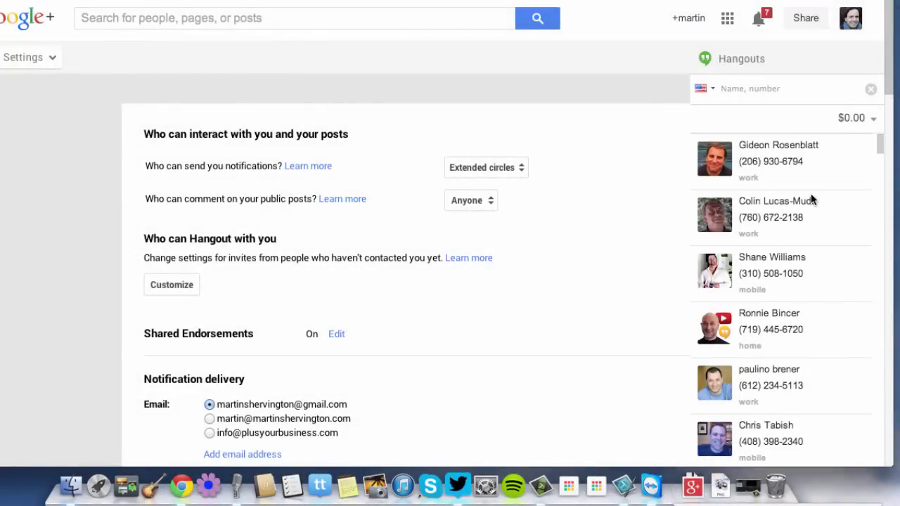
pyautogui.moveTo(837, 169)
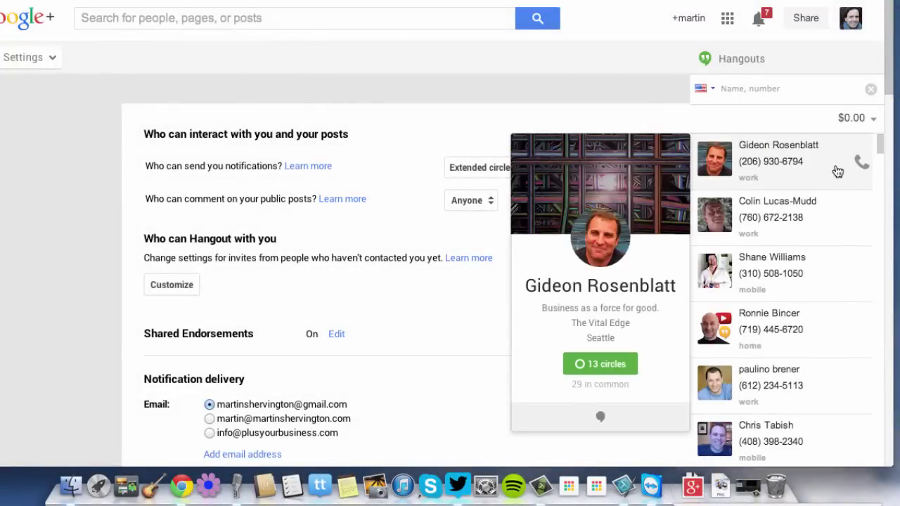
pyautogui.moveTo(820, 331)
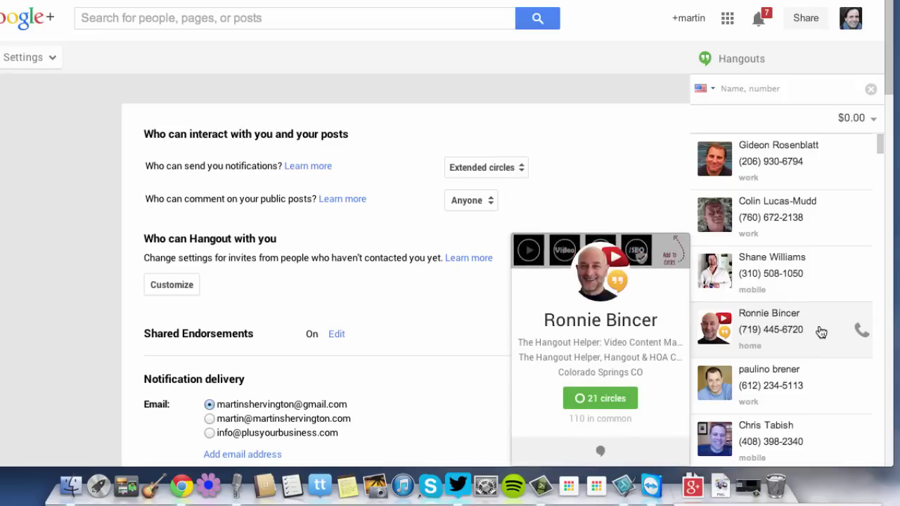
pyautogui.click(870, 89)
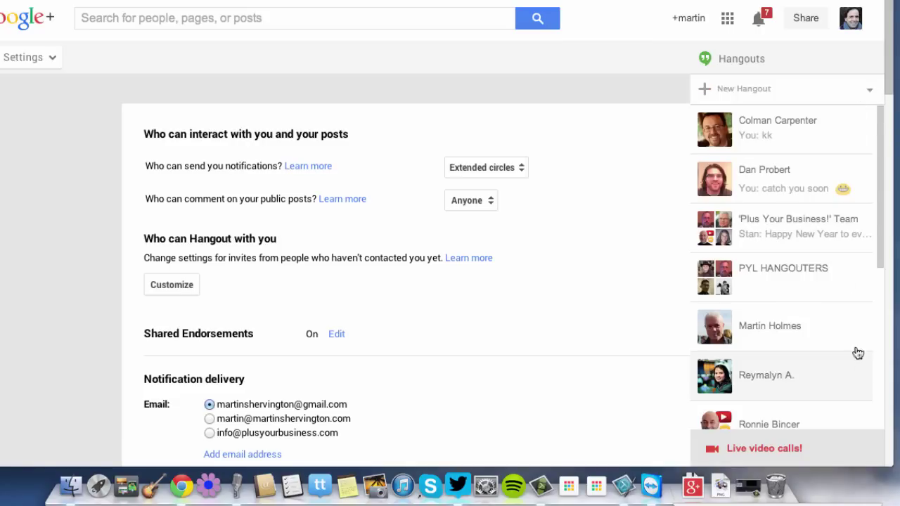
# Examine the live video call invitations and open the full list of active Hangouts
pyautogui.click(840, 448)
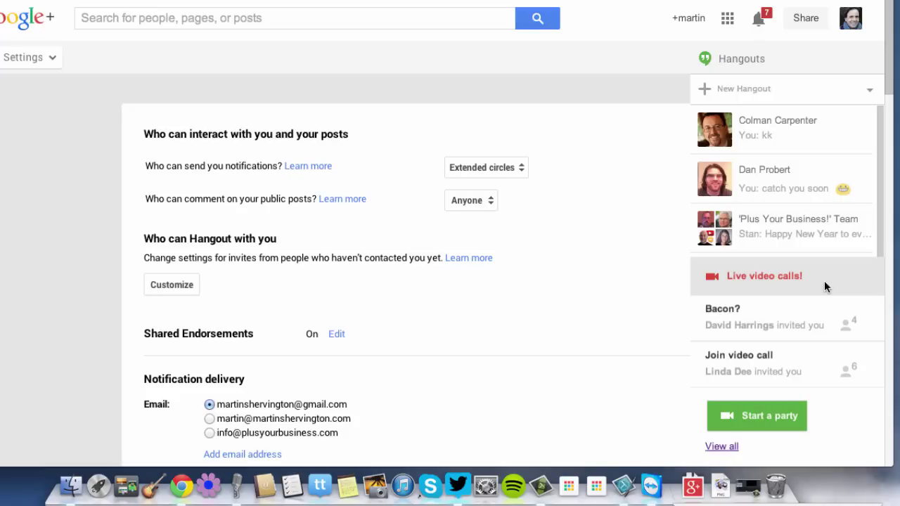
pyautogui.click(814, 370)
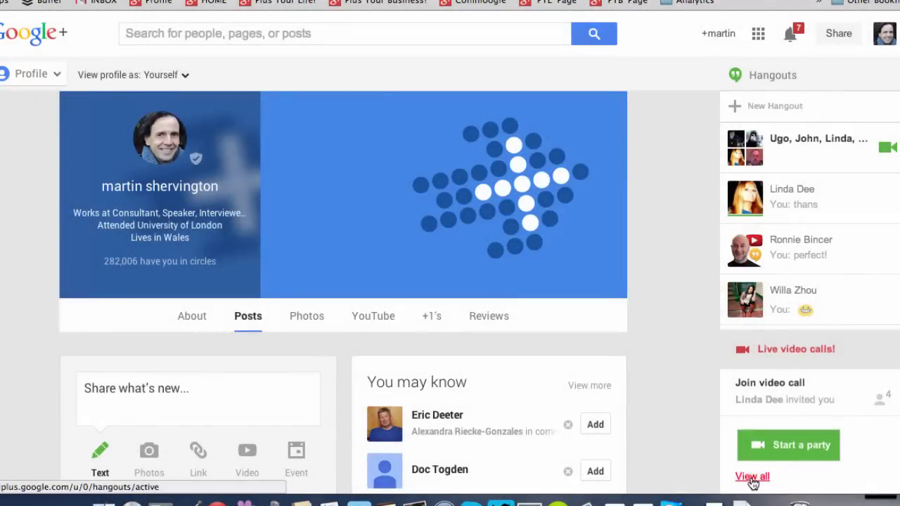
pyautogui.click(752, 477)
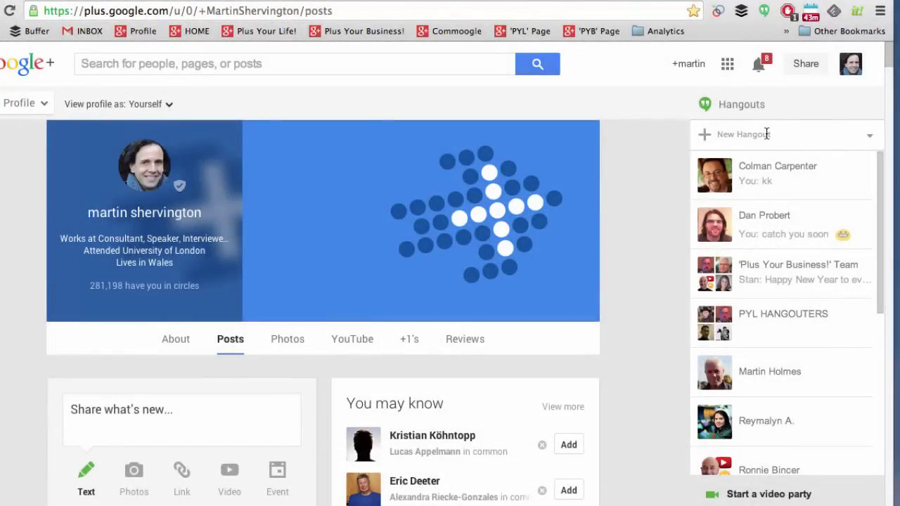
# View the circles that can be added to a new Hangout, and close the selection
pyautogui.click(766, 134)
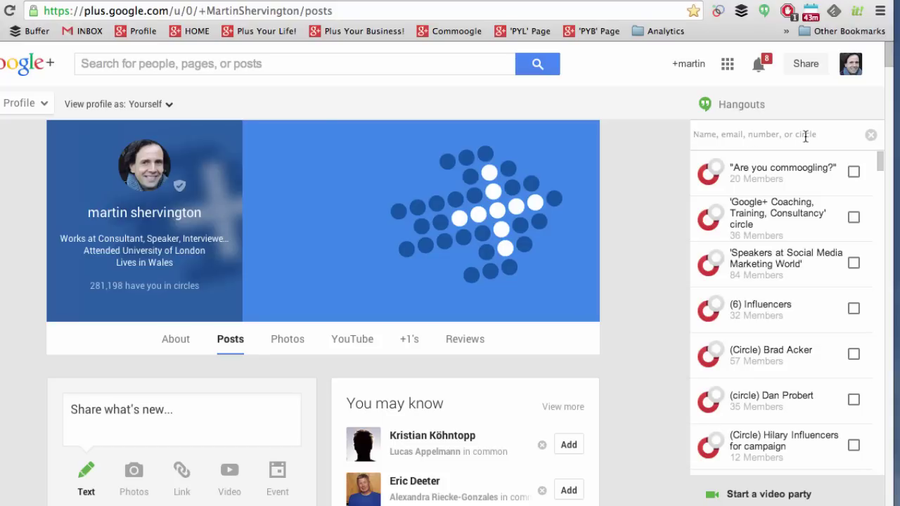
pyautogui.click(870, 137)
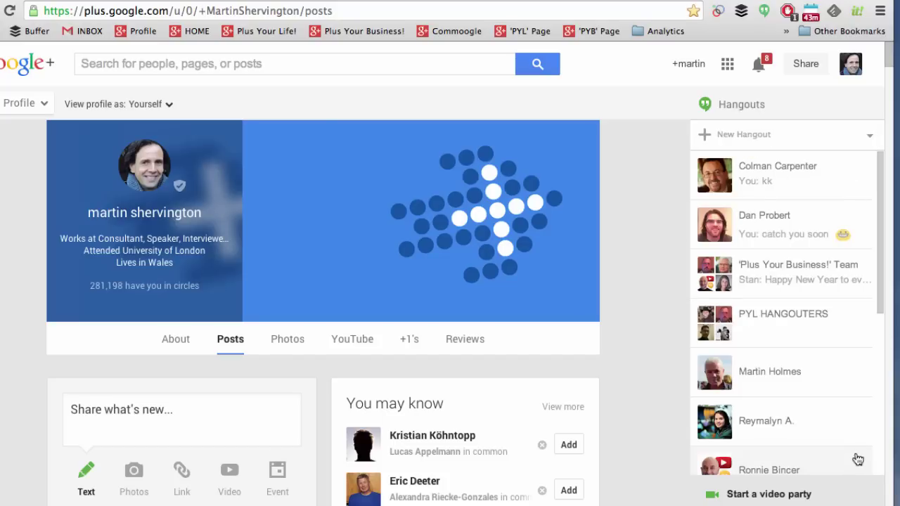
# Start a video party and use "Hello!" as the message of its invitation
pyautogui.moveTo(847, 487)
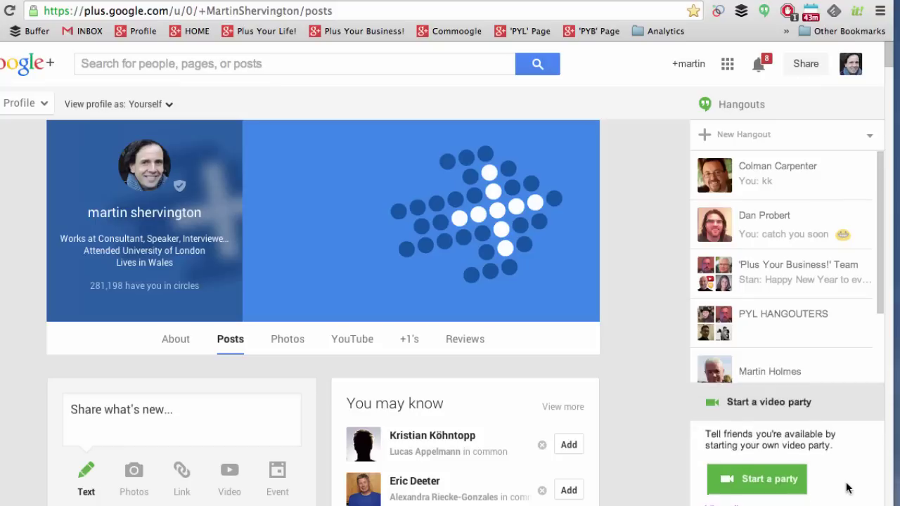
pyautogui.click(773, 467)
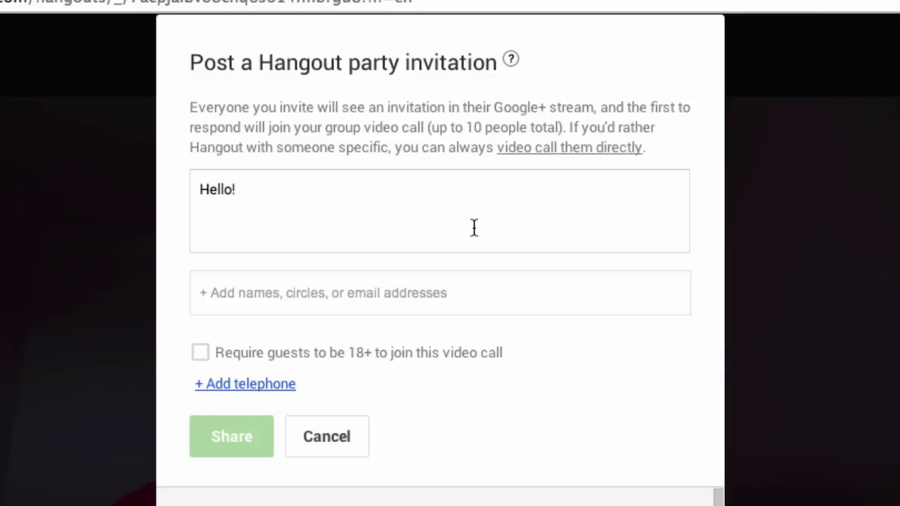
pyautogui.click(419, 225)
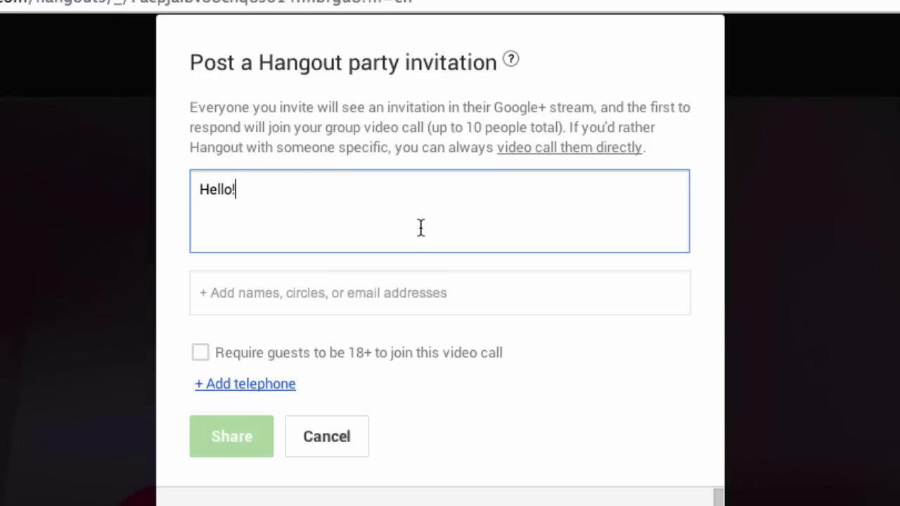
# Browse the audiences and circles that can be invited to the Hangout party, without selecting any
pyautogui.click(391, 297)
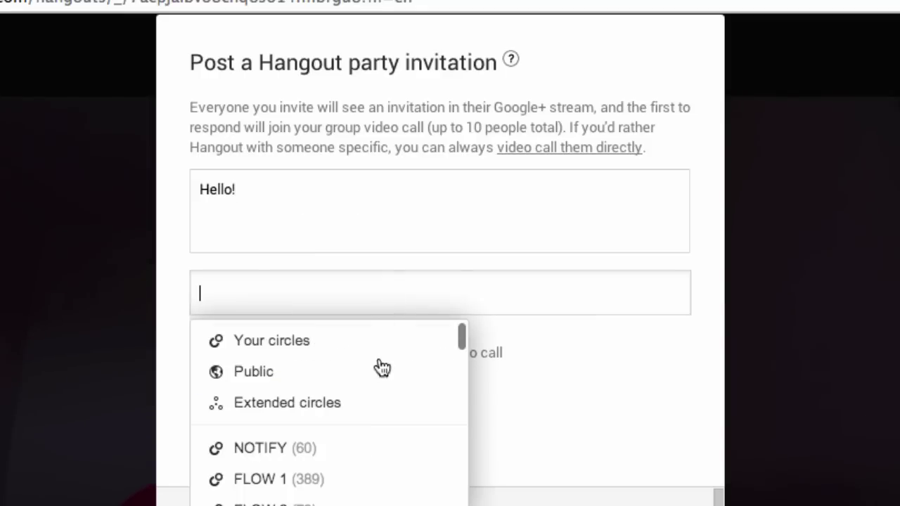
pyautogui.scroll(-5, 387, 387)
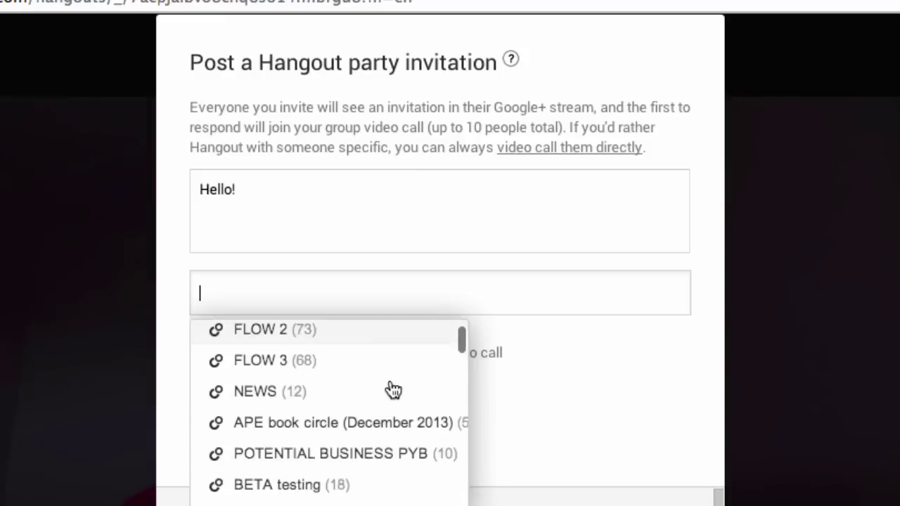
pyautogui.scroll(5, 389, 387)
pyautogui.click(568, 314)
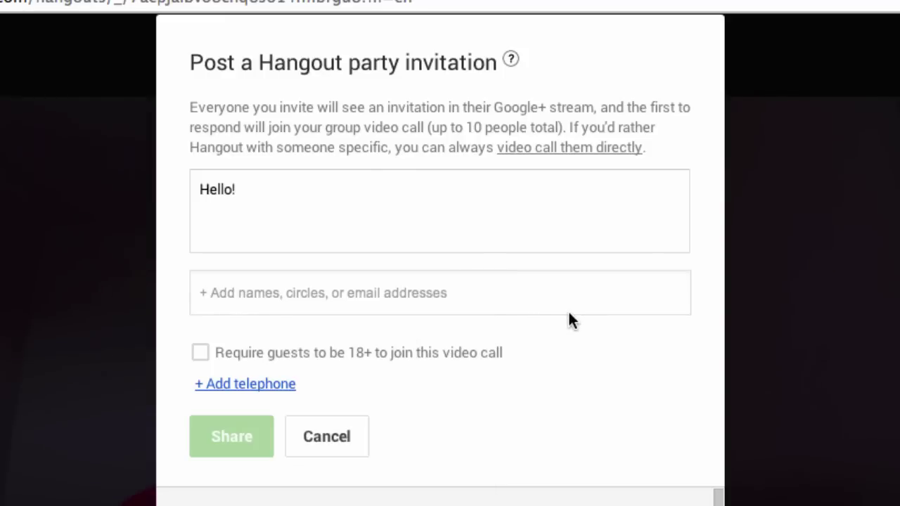
pyautogui.click(569, 313)
pyautogui.click(614, 370)
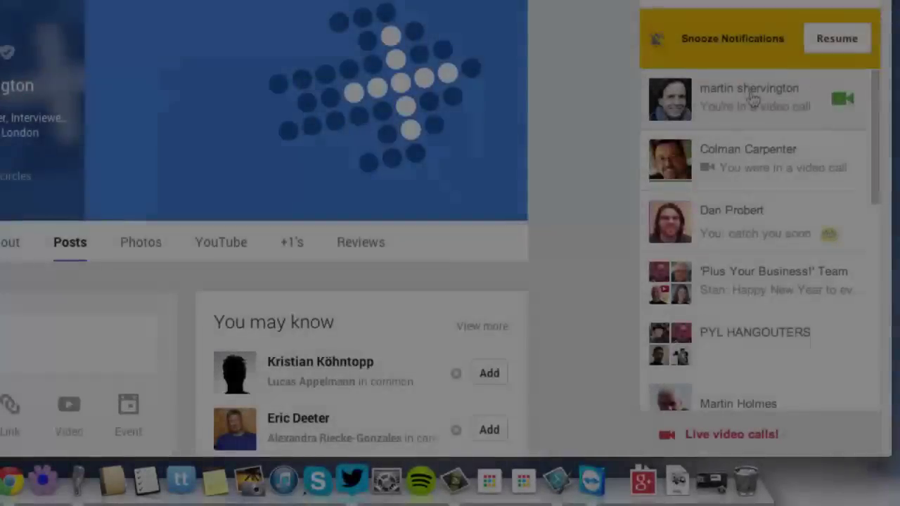
# Go to the video call and open its group chat
pyautogui.click(707, 204)
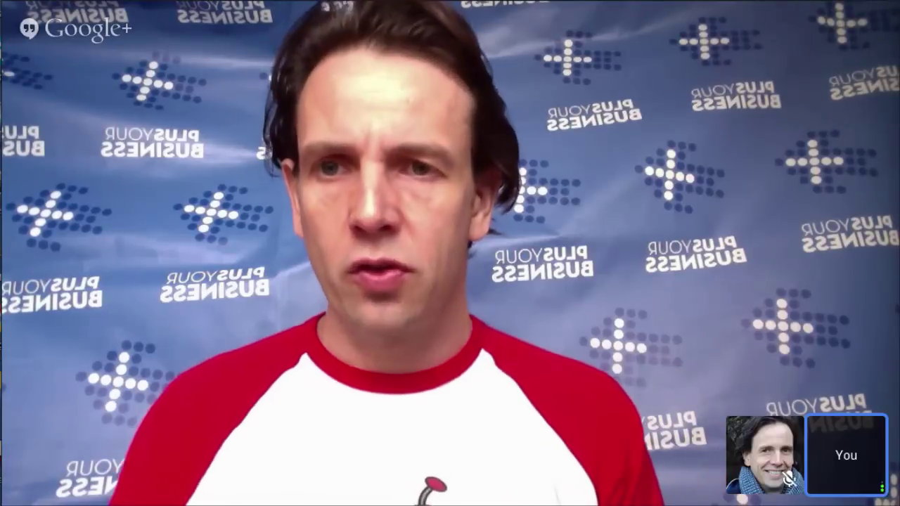
pyautogui.moveTo(257, 259)
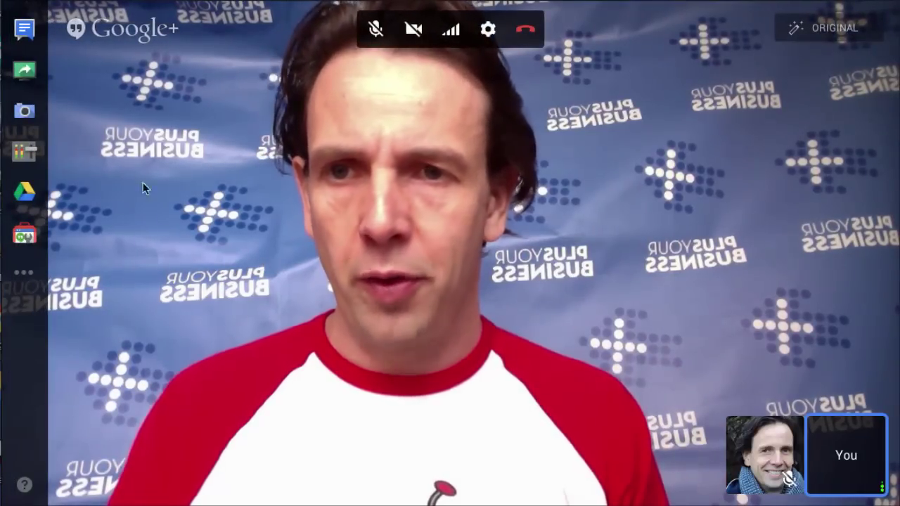
pyautogui.click(25, 30)
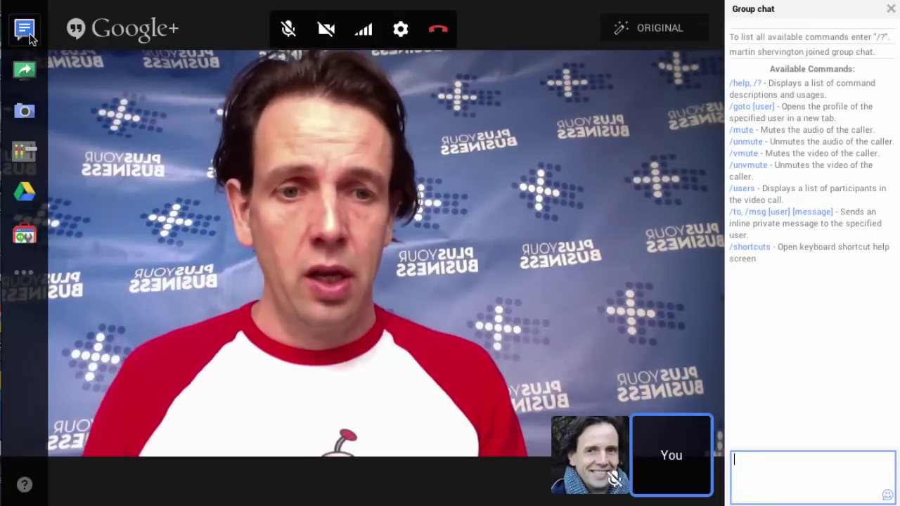
# List the available commands in the group chat with "/?", and send the message "hello!"
pyautogui.write('/?')
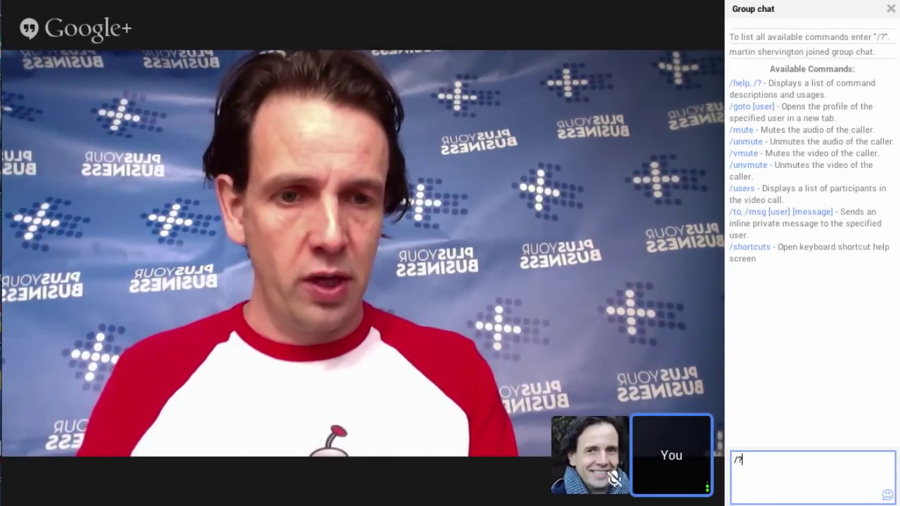
pyautogui.press('Return')
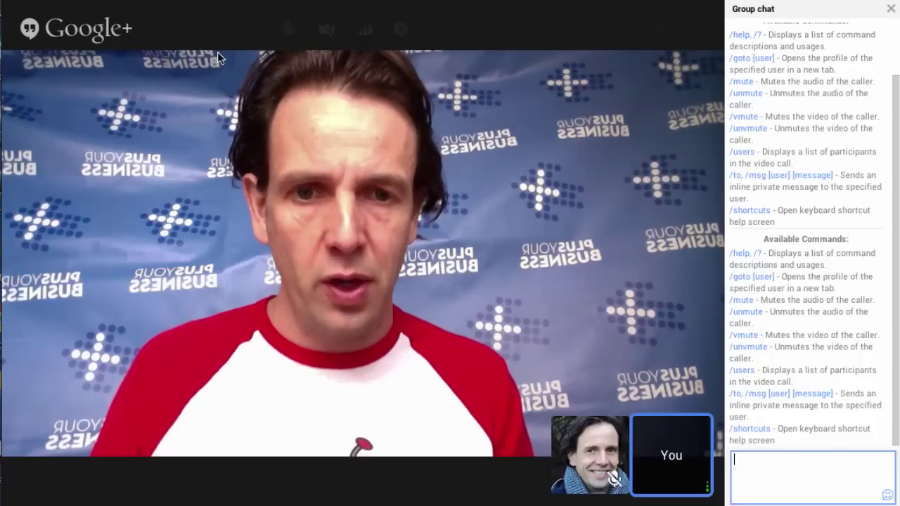
pyautogui.write('hel')
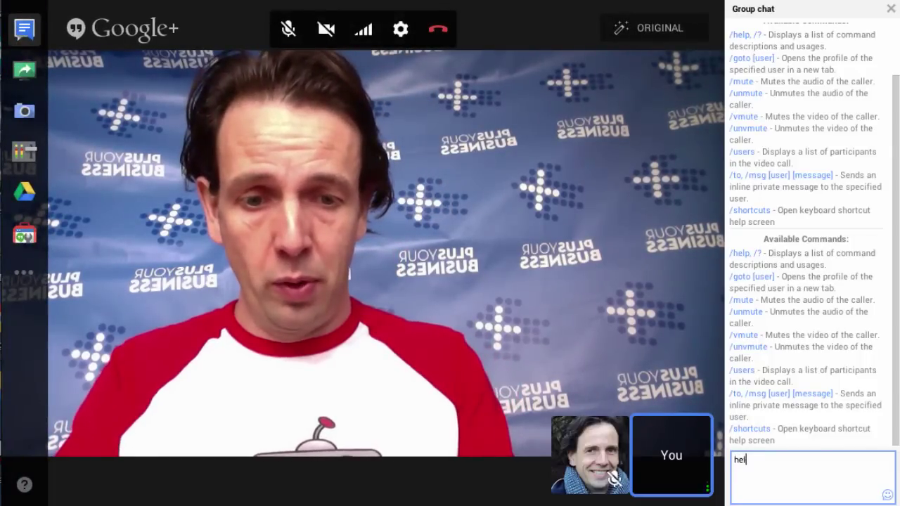
pyautogui.write('lo!')
pyautogui.press('Return')
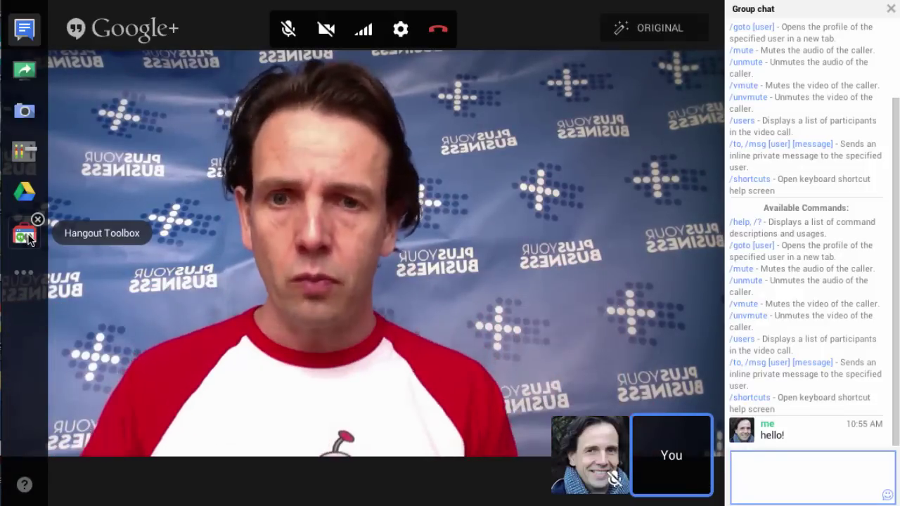
# Check the call's additional apps and help options, and view the list of keyboard shortcuts
pyautogui.click(28, 269)
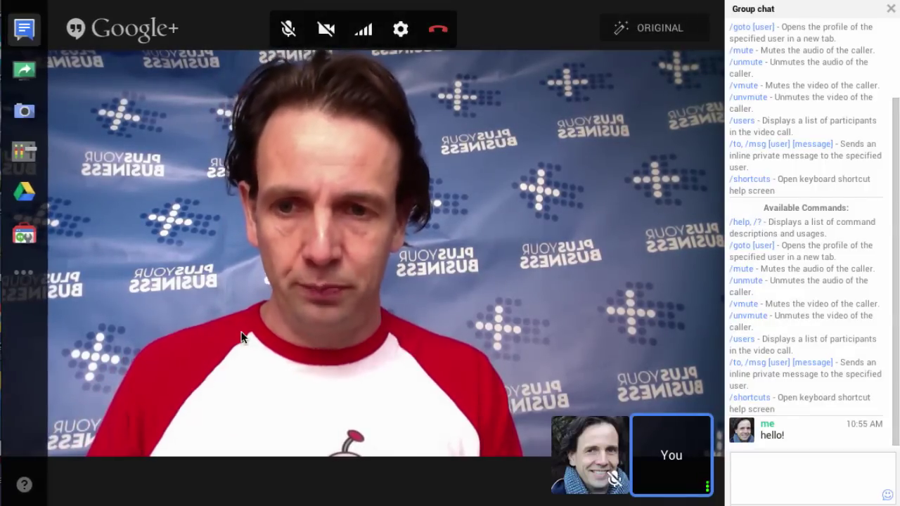
pyautogui.click(25, 486)
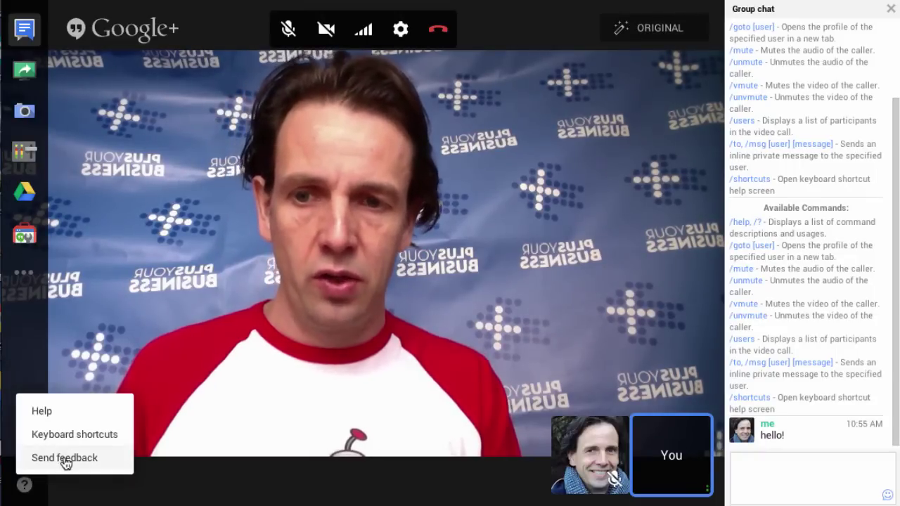
pyautogui.click(95, 435)
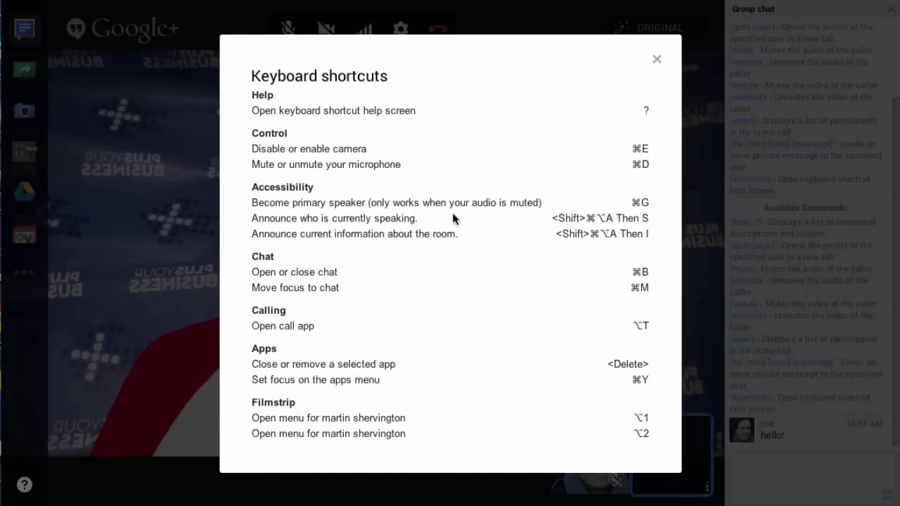
pyautogui.click(656, 61)
pyautogui.click(25, 485)
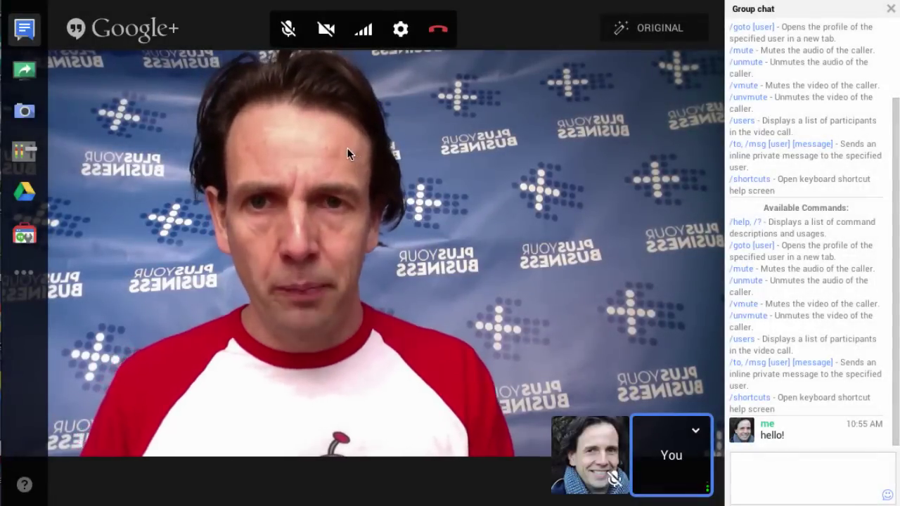
# Mute and unmute the call's microphone, and turn the camera off
pyautogui.click(289, 32)
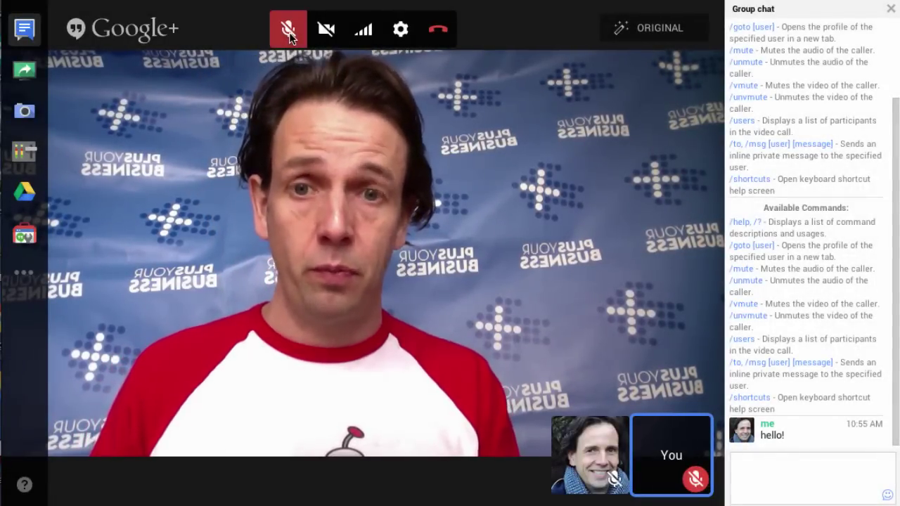
pyautogui.click(289, 31)
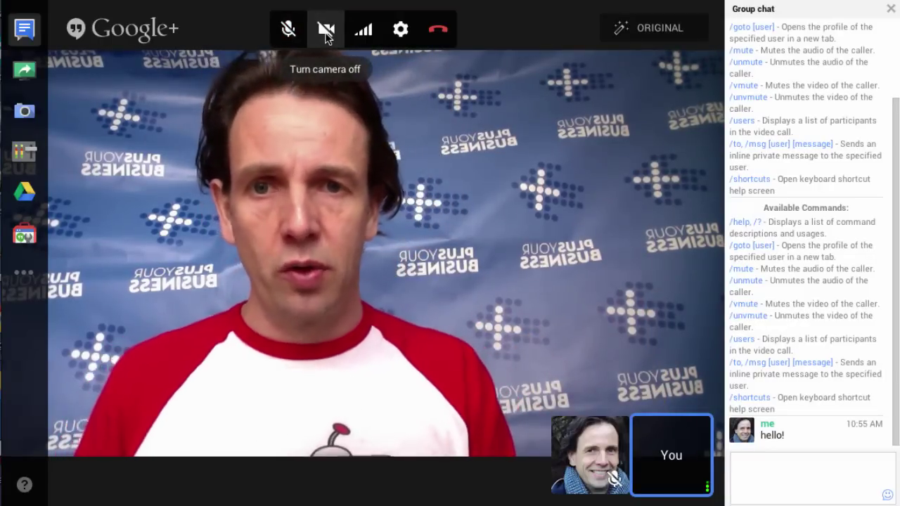
pyautogui.click(326, 34)
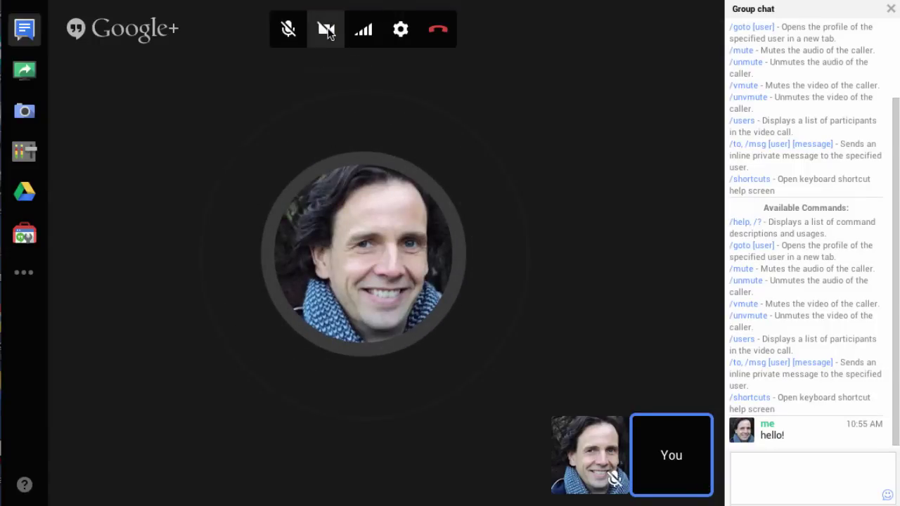
# Review the call's bandwidth control at Auto HD, and the microphone and speaker choices in the call settings
pyautogui.click(365, 36)
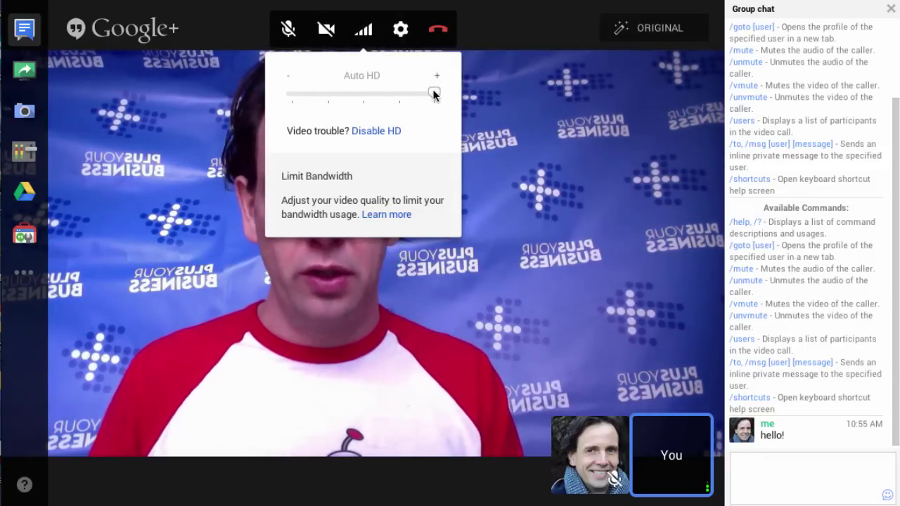
pyautogui.moveTo(433, 95)
pyautogui.mouseDown()
pyautogui.moveTo(306, 97)
pyautogui.moveTo(436, 93)
pyautogui.mouseUp()
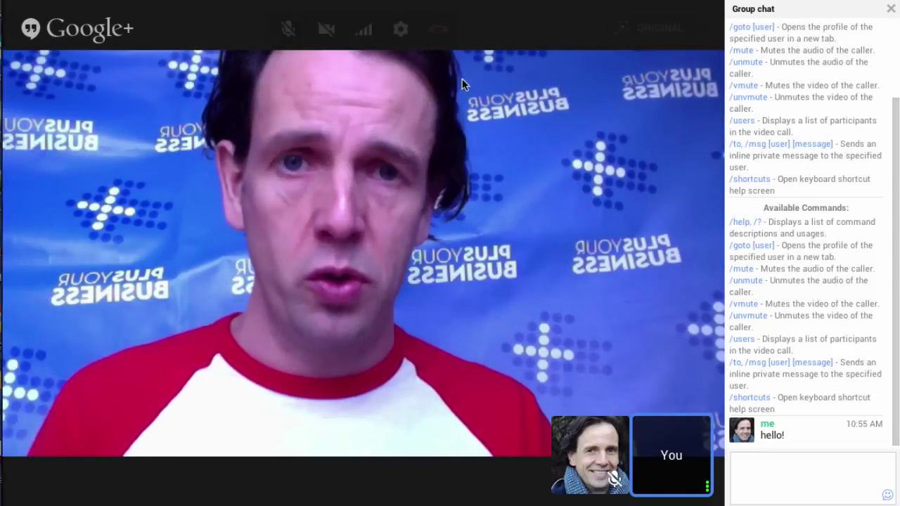
pyautogui.moveTo(398, 62)
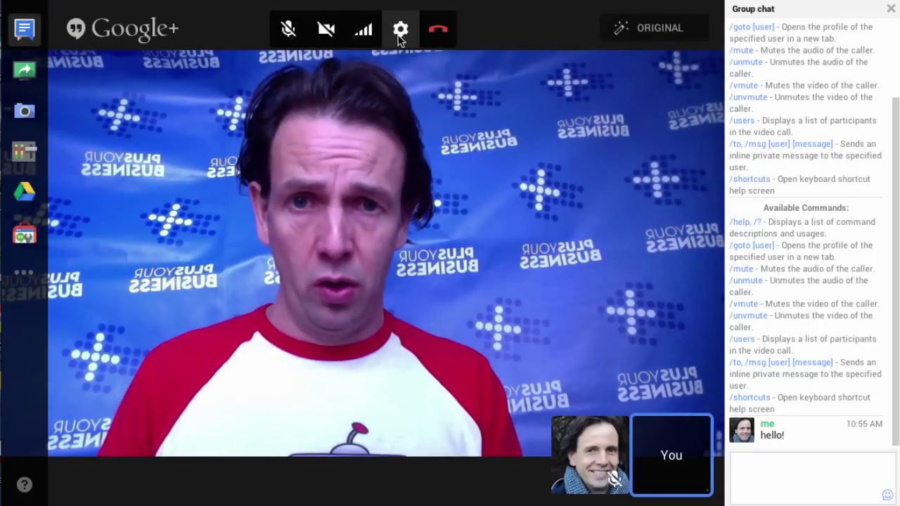
pyautogui.click(399, 36)
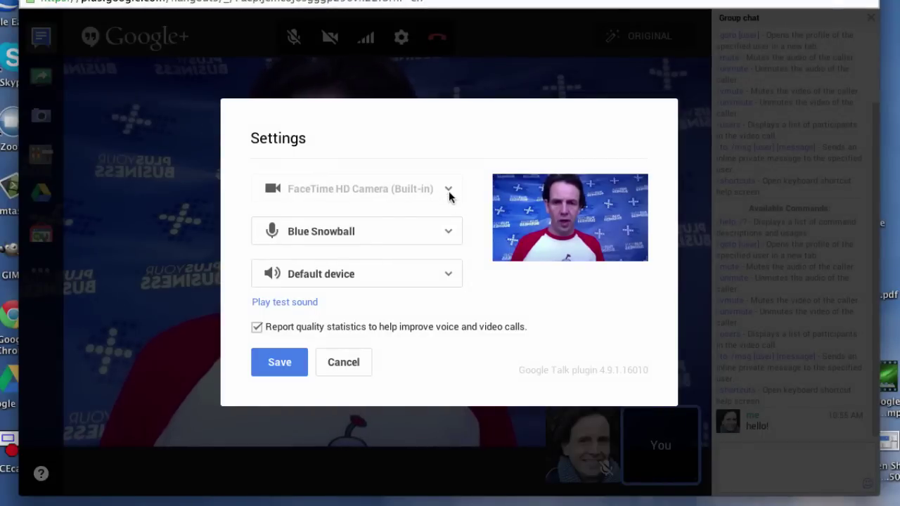
pyautogui.click(448, 234)
pyautogui.click(469, 275)
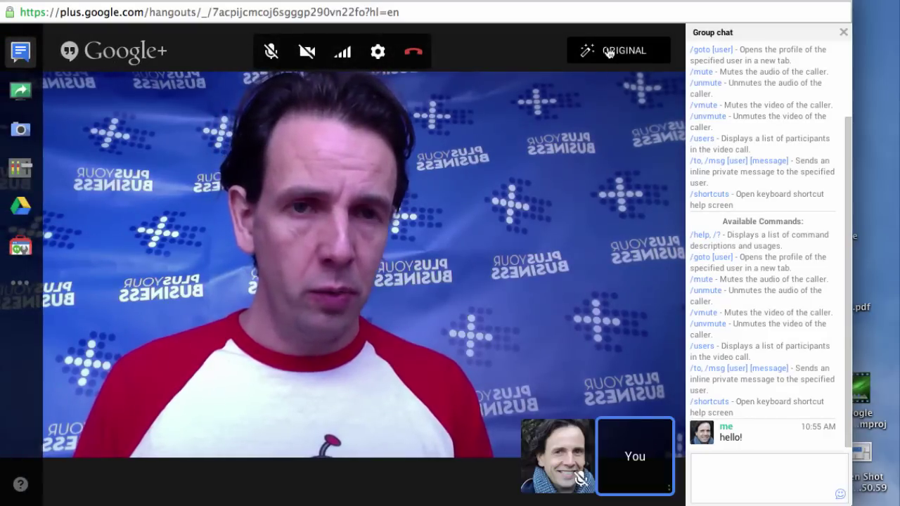
# Try the Brighten, Warm and Spotlight effects on the camera video, and finish with Enhanced
pyautogui.click(609, 53)
pyautogui.click(620, 93)
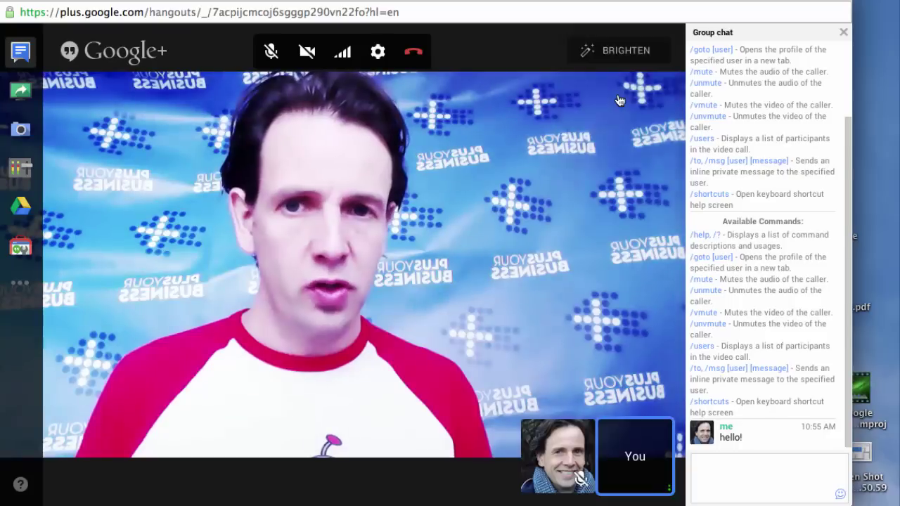
pyautogui.click(598, 55)
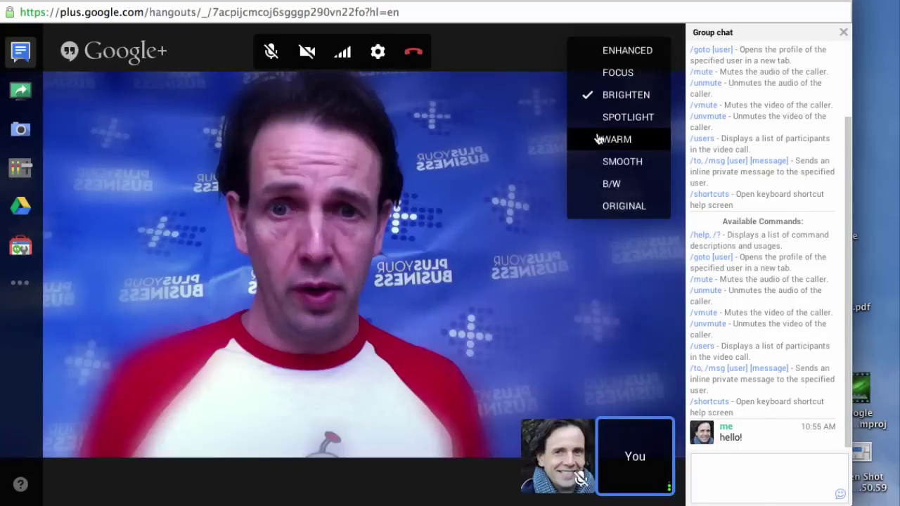
pyautogui.click(596, 138)
pyautogui.click(598, 56)
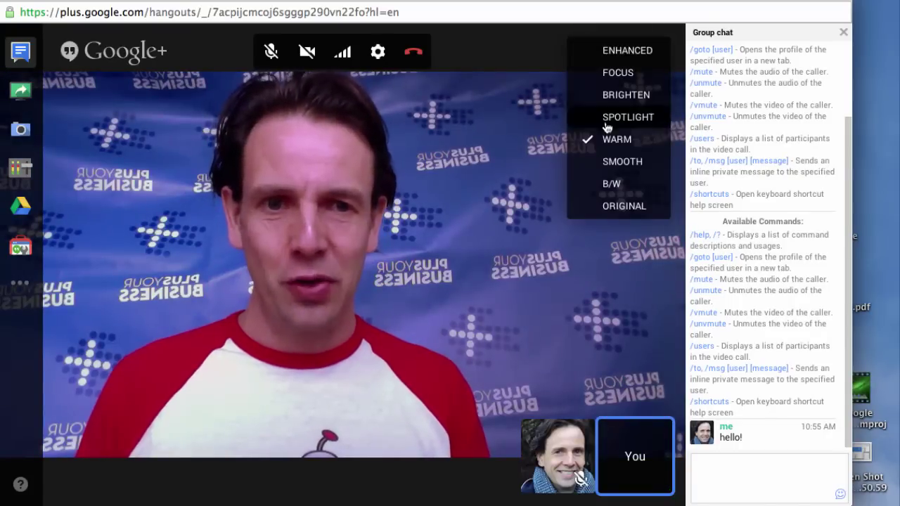
pyautogui.click(613, 121)
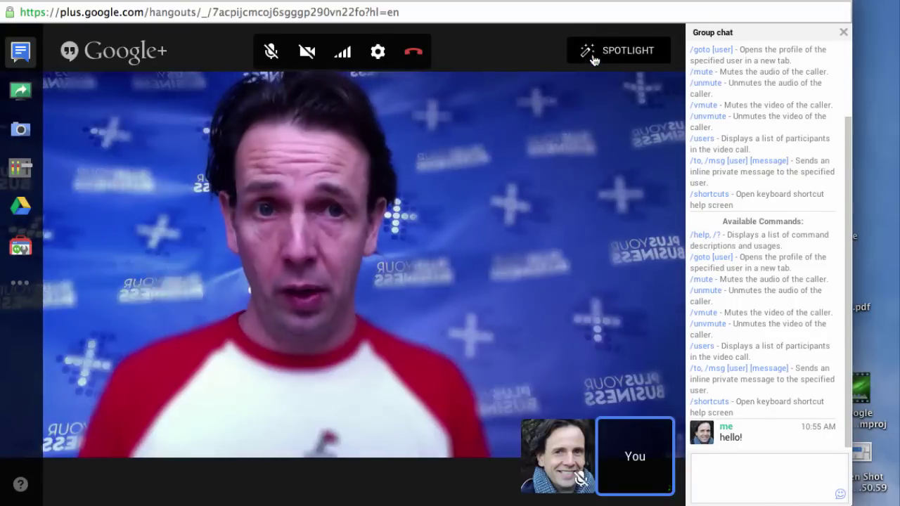
pyautogui.click(594, 58)
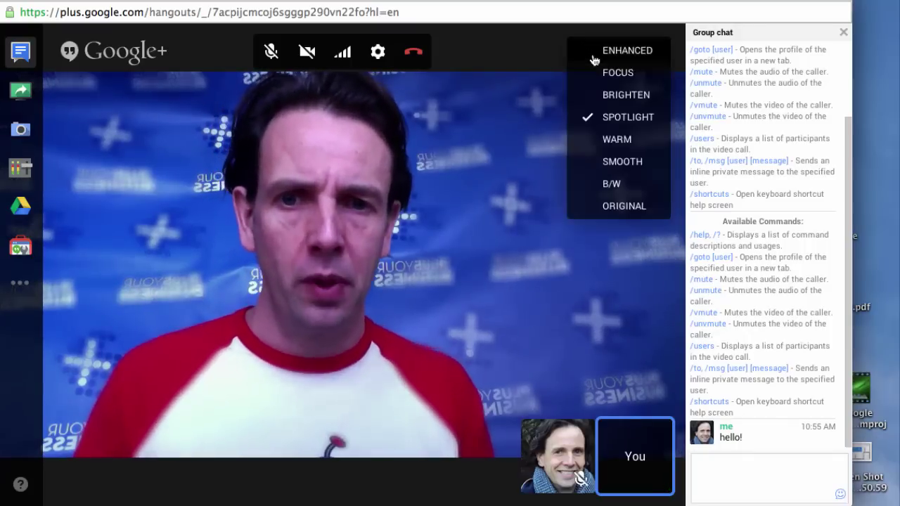
pyautogui.click(587, 206)
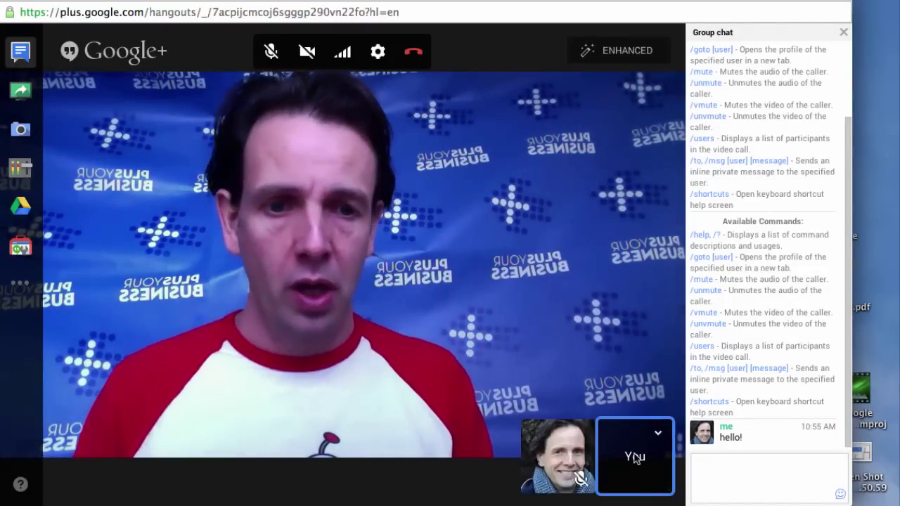
# Switch the main view away from your own video and back, and show the options for the other participant
pyautogui.click(634, 459)
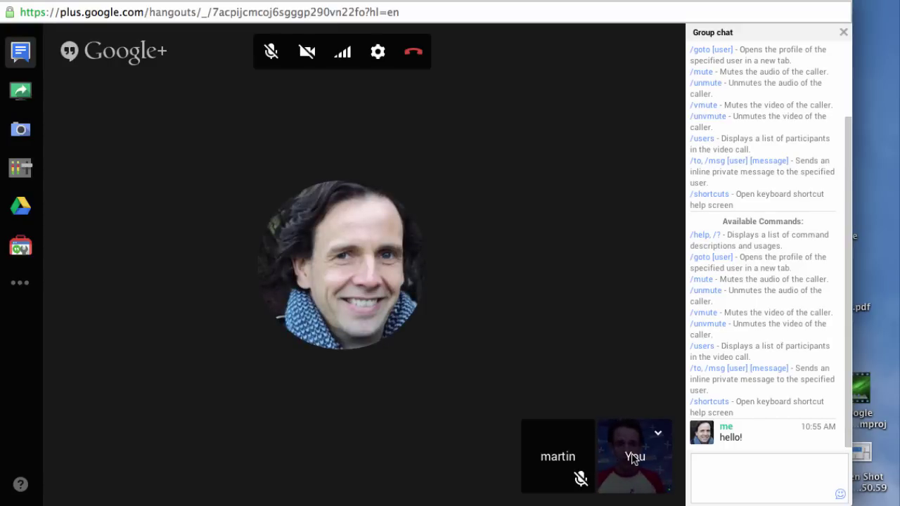
pyautogui.click(635, 459)
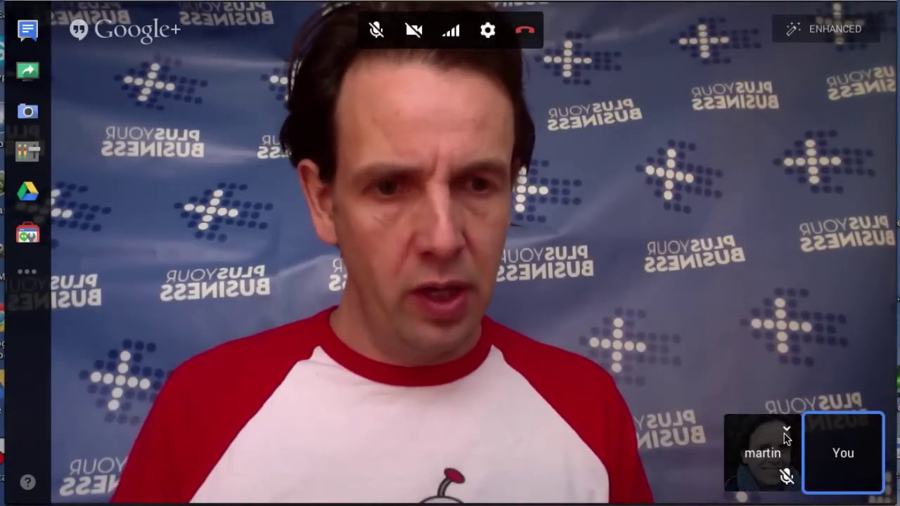
pyautogui.click(787, 431)
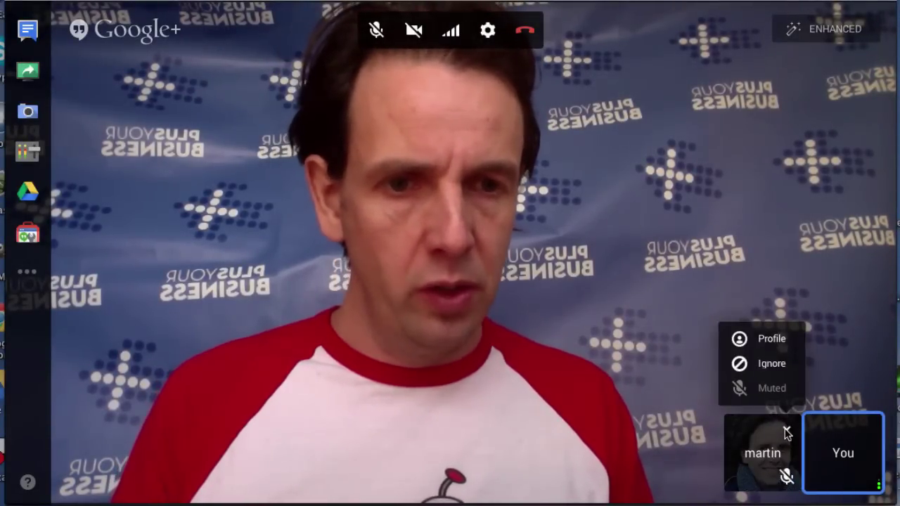
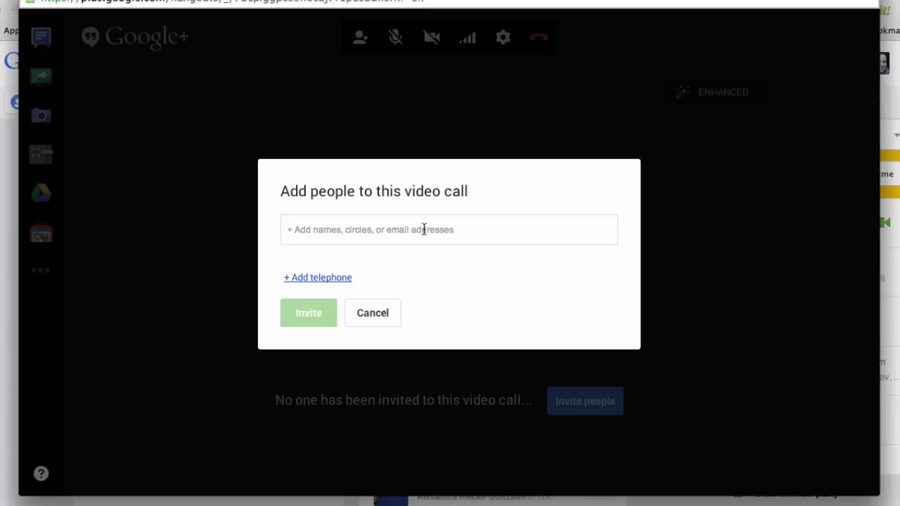
# Cancel adding people to the video call, and browse the live Hangouts On Air on the Google+ Hangouts page
pyautogui.click(526, 285)
pyautogui.click(384, 312)
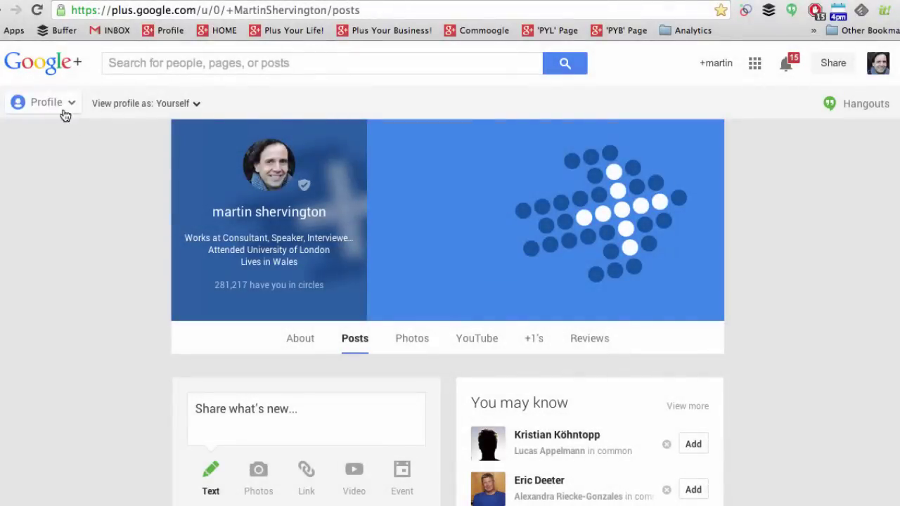
pyautogui.moveTo(60, 111)
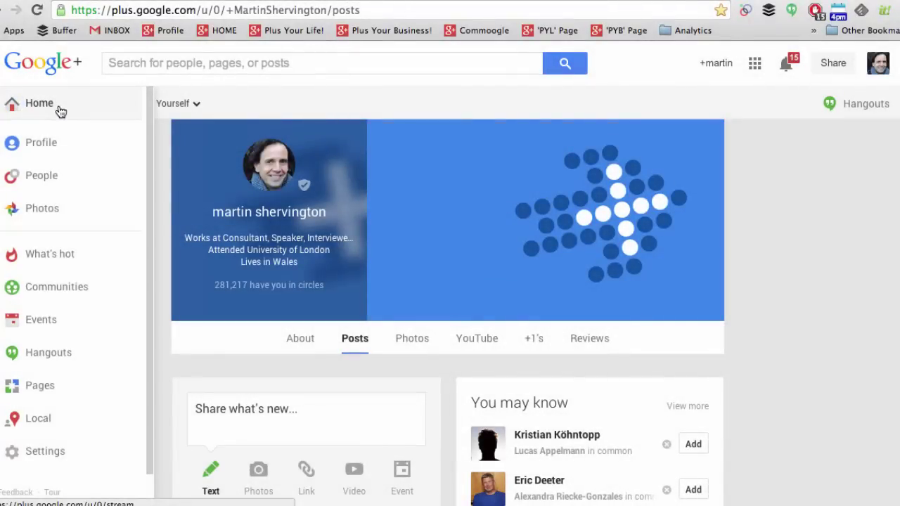
pyautogui.click(51, 364)
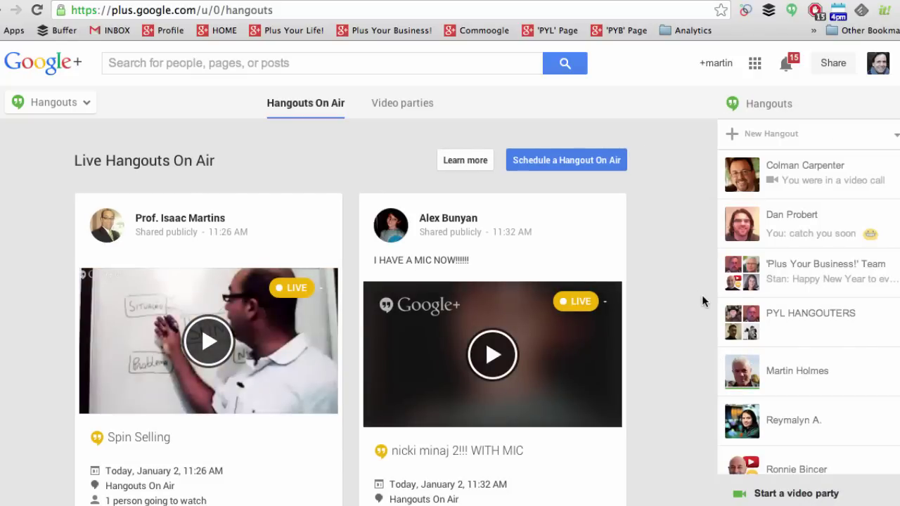
pyautogui.scroll(-1, 702, 298)
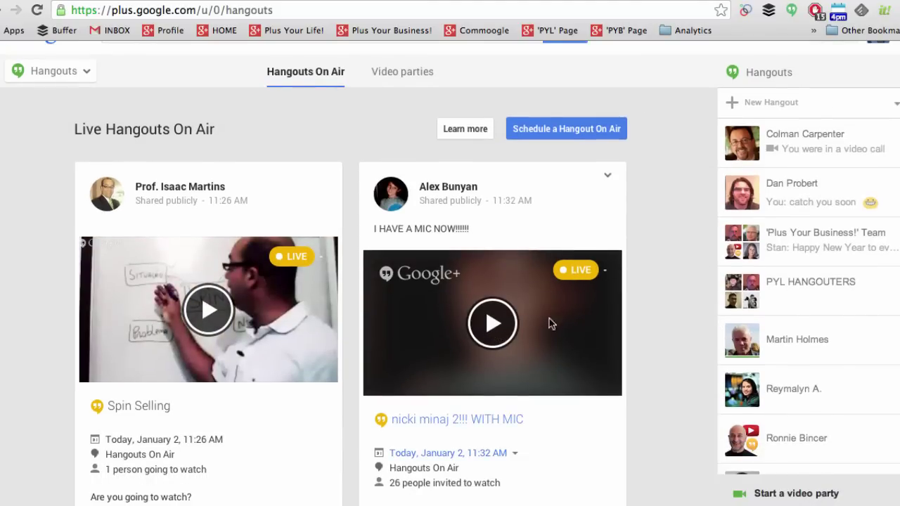
pyautogui.scroll(1, 669, 305)
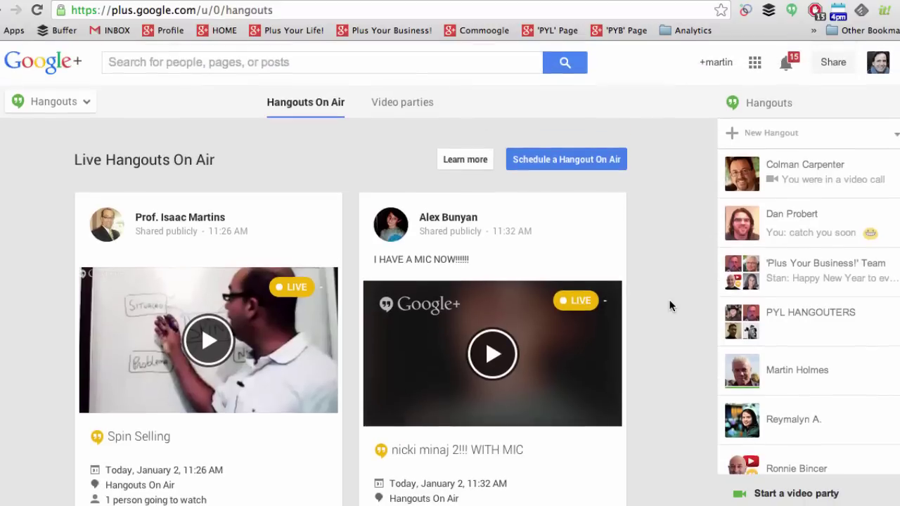
# Open the form for scheduling a Hangout On Air, choose Later as its start and view the available start times
pyautogui.click(559, 161)
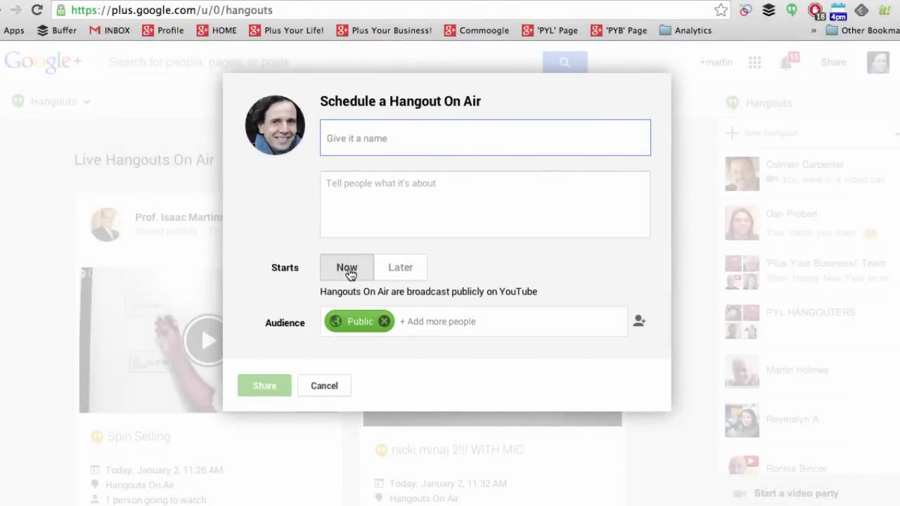
pyautogui.click(399, 273)
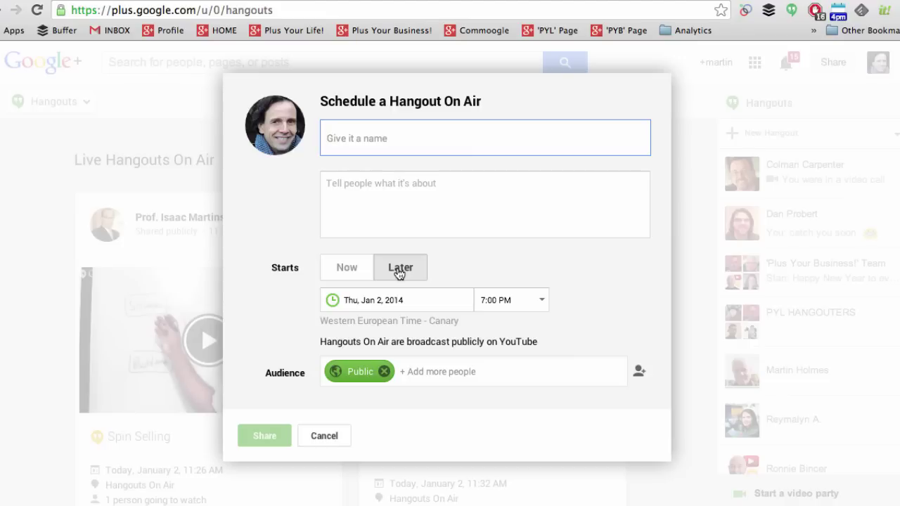
pyautogui.click(538, 302)
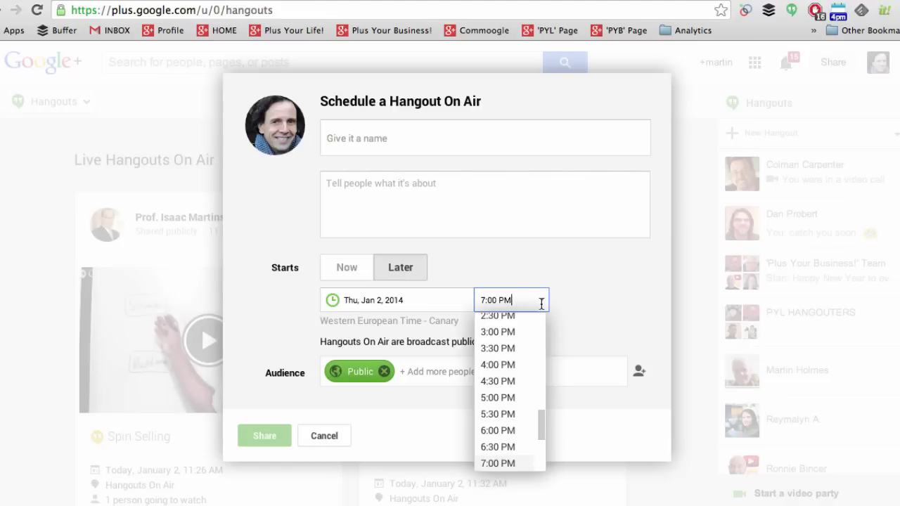
pyautogui.click(576, 307)
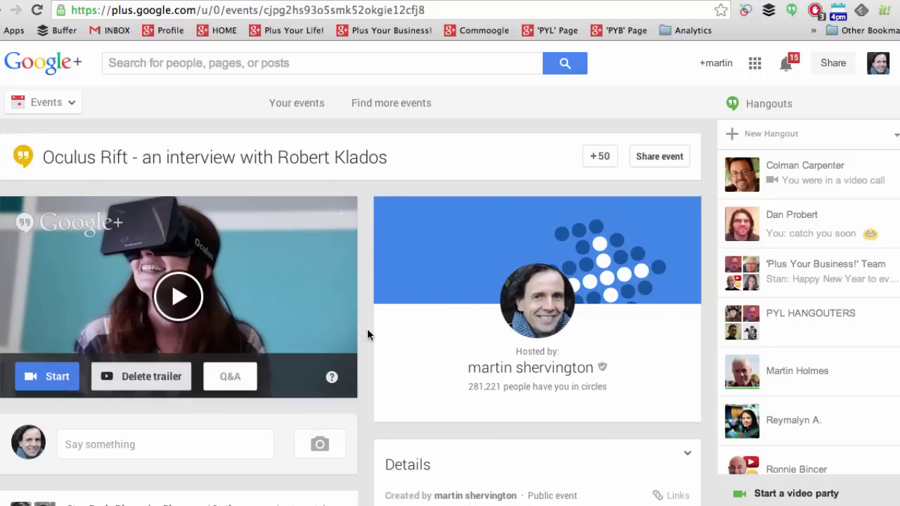
# Look through the Oculus Rift interview's event page, including the comments, details and viewers
pyautogui.scroll(-3, 367, 329)
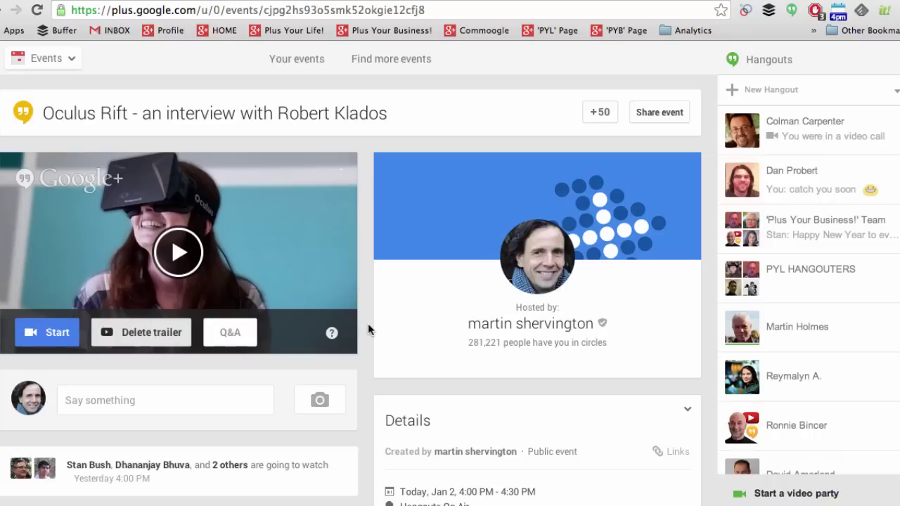
pyautogui.click(176, 305)
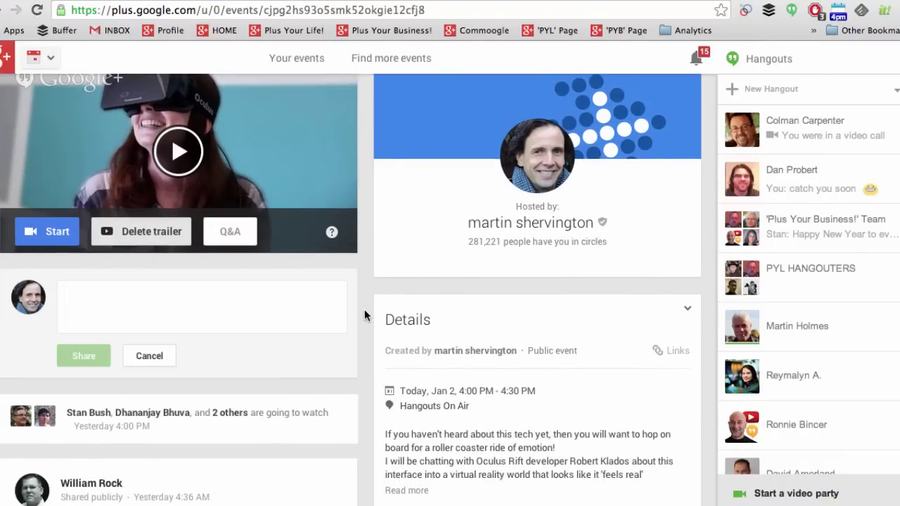
pyautogui.scroll(-5, 363, 312)
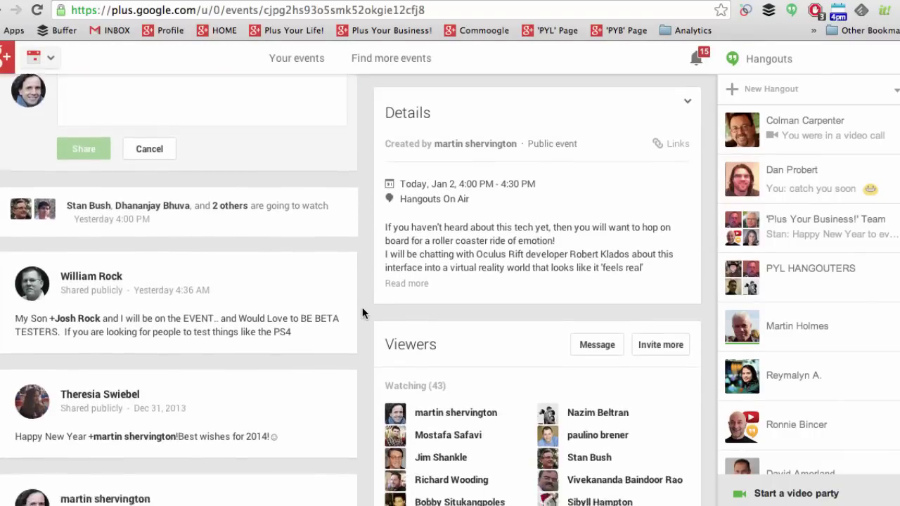
pyautogui.scroll(-5, 362, 308)
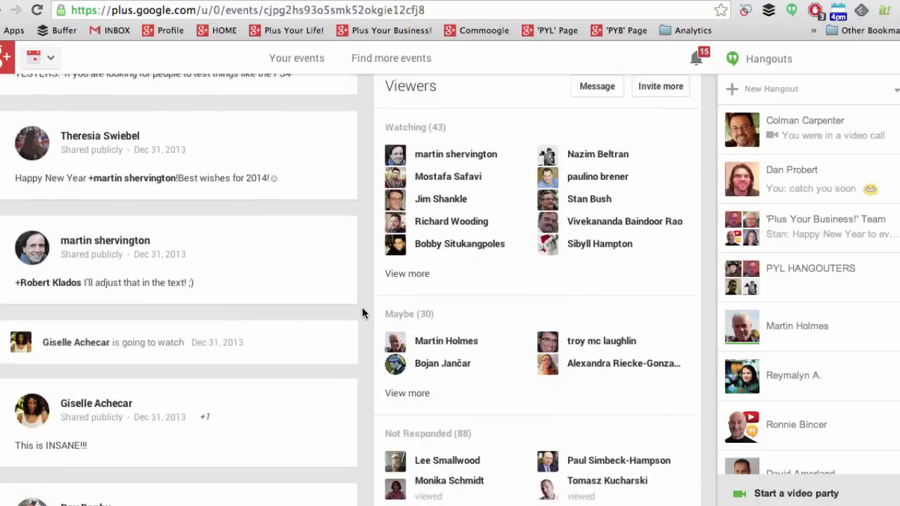
pyautogui.scroll(10, 362, 307)
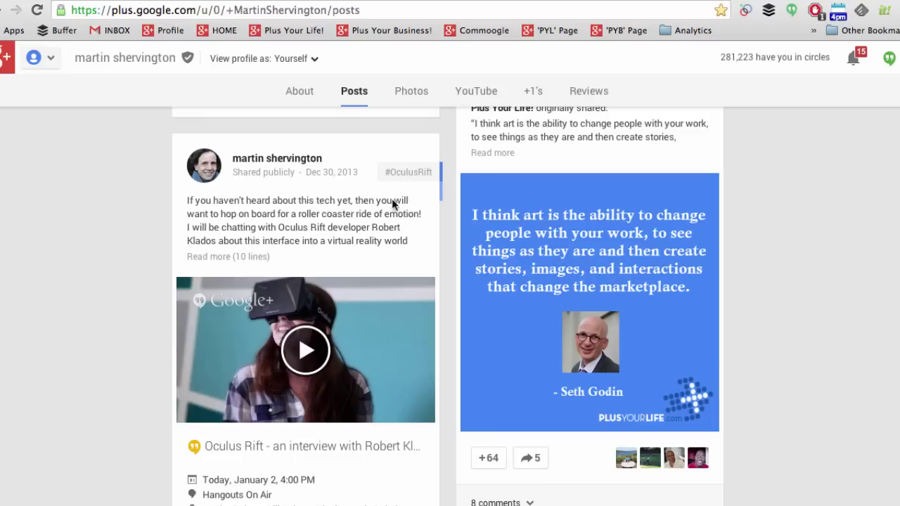
# Compare the Oculus Rift interview's profile post with its event page, and expand the full event description
pyautogui.scroll(-1, 412, 203)
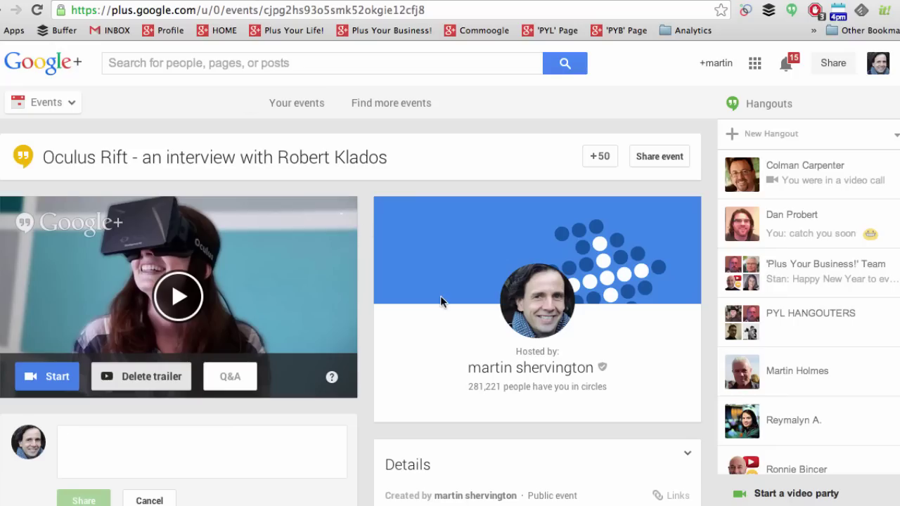
pyautogui.scroll(-3, 440, 295)
pyautogui.scroll(-5, 441, 299)
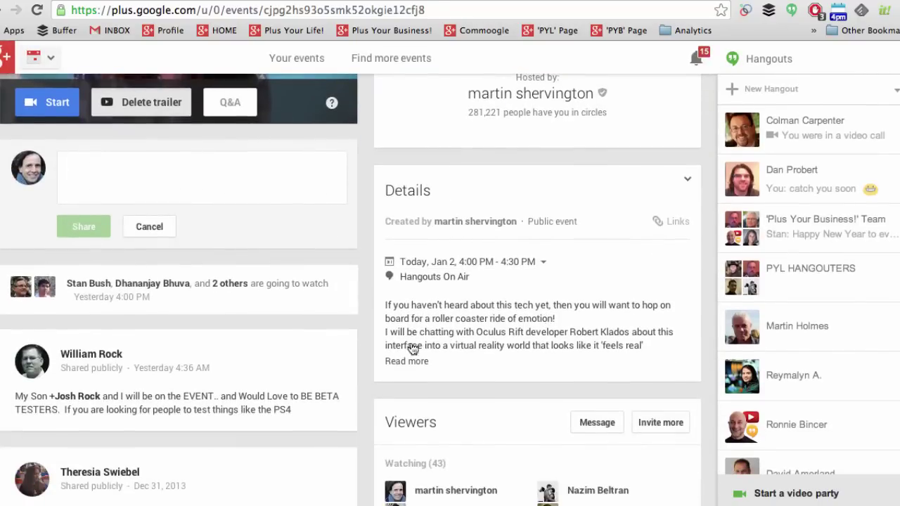
pyautogui.click(406, 361)
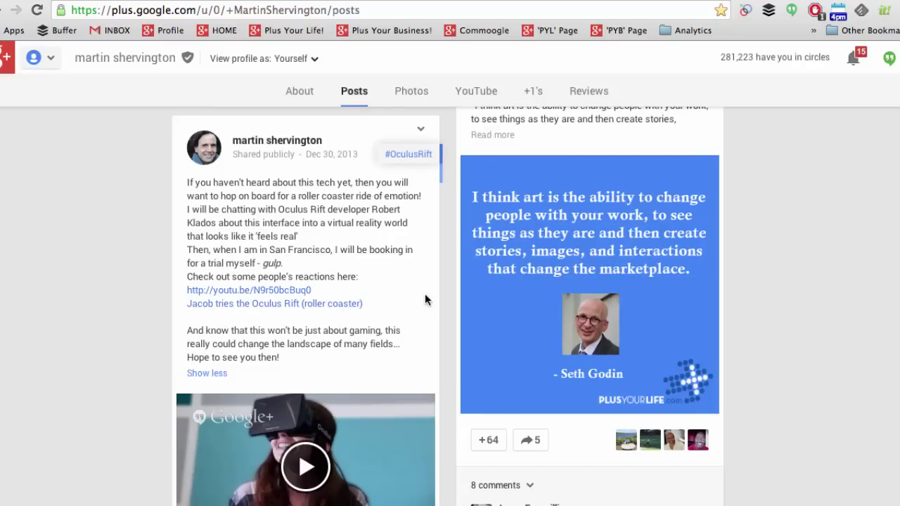
# Examine the expanded Oculus Rift post on the profile, including its trailer, start time and attendance options, against the event page
pyautogui.scroll(-3, 425, 299)
pyautogui.scroll(-2, 424, 294)
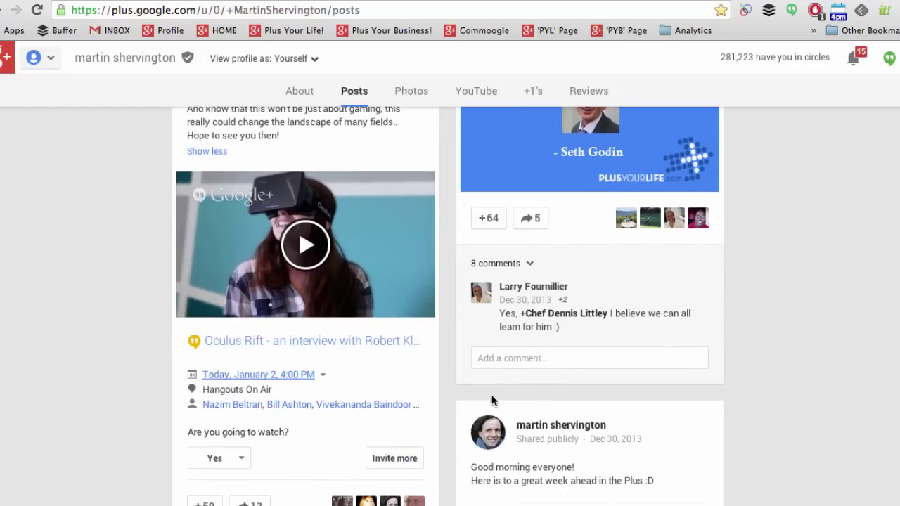
pyautogui.scroll(-1, 446, 337)
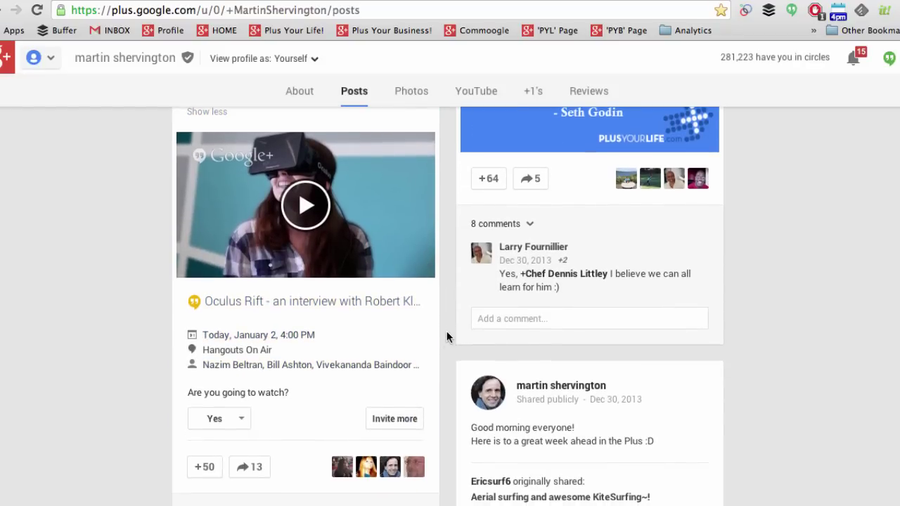
pyautogui.scroll(-1, 363, 247)
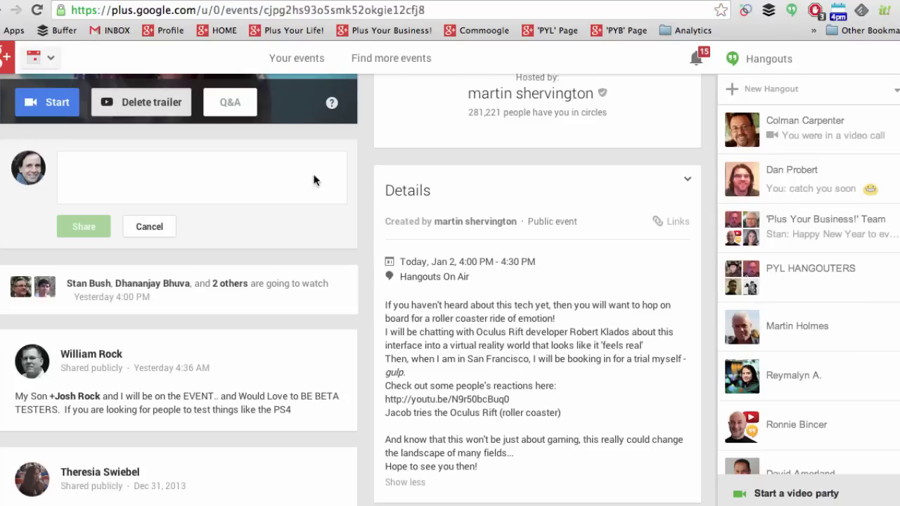
pyautogui.scroll(7, 387, 274)
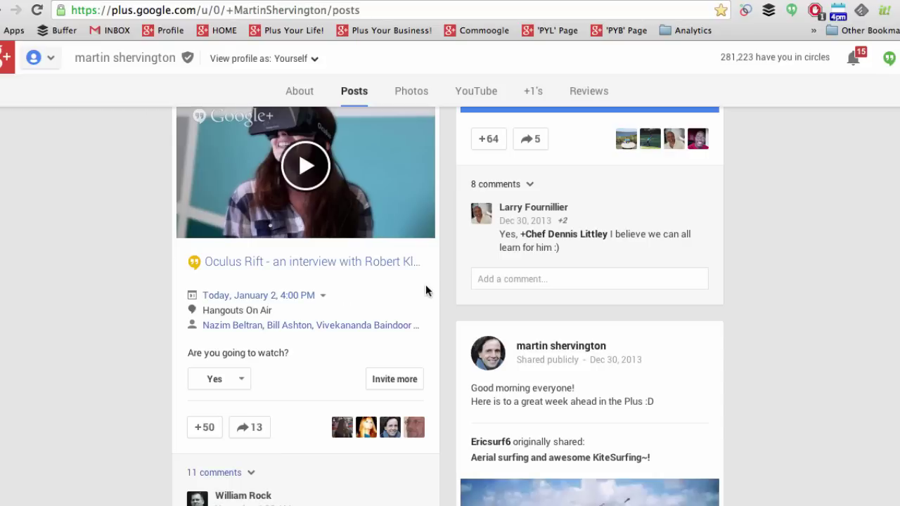
# Check the comments under the Oculus Rift profile post, and compare them with the comments on the event page
pyautogui.scroll(-3, 429, 274)
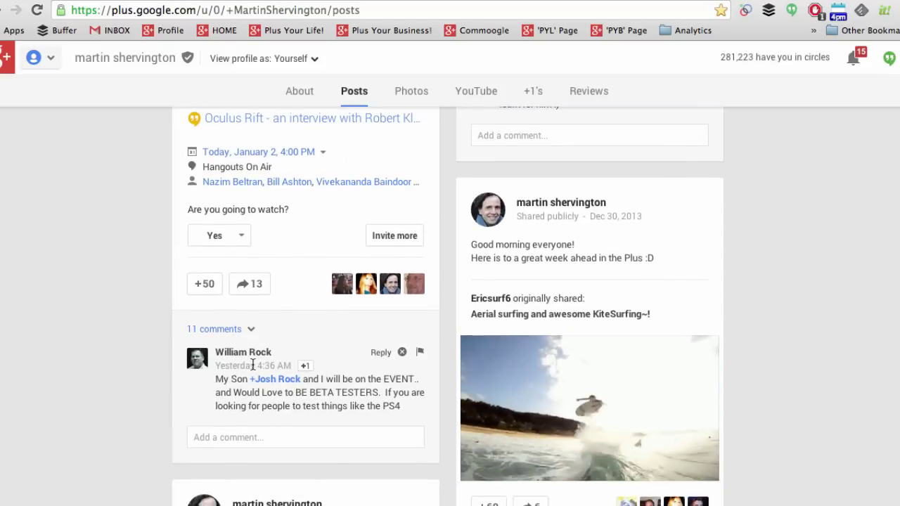
pyautogui.click(285, 120)
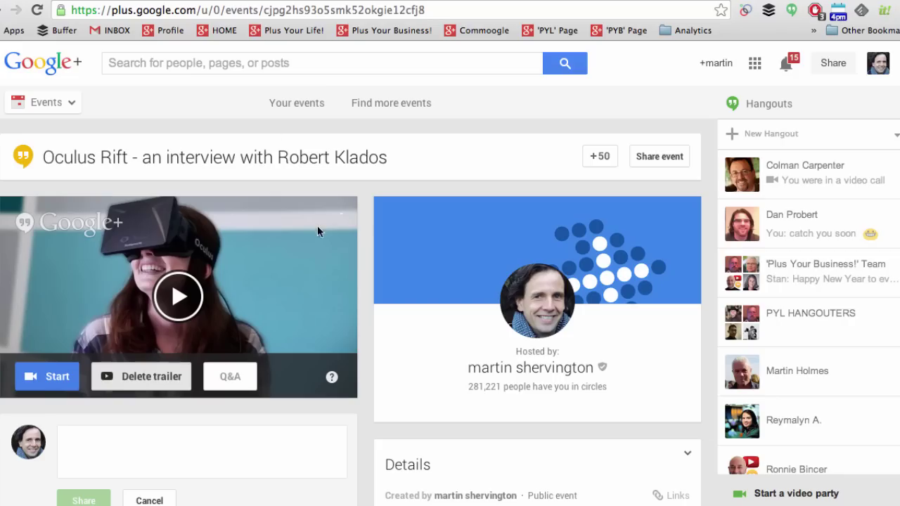
pyautogui.scroll(-6, 391, 346)
pyautogui.scroll(-3, 347, 375)
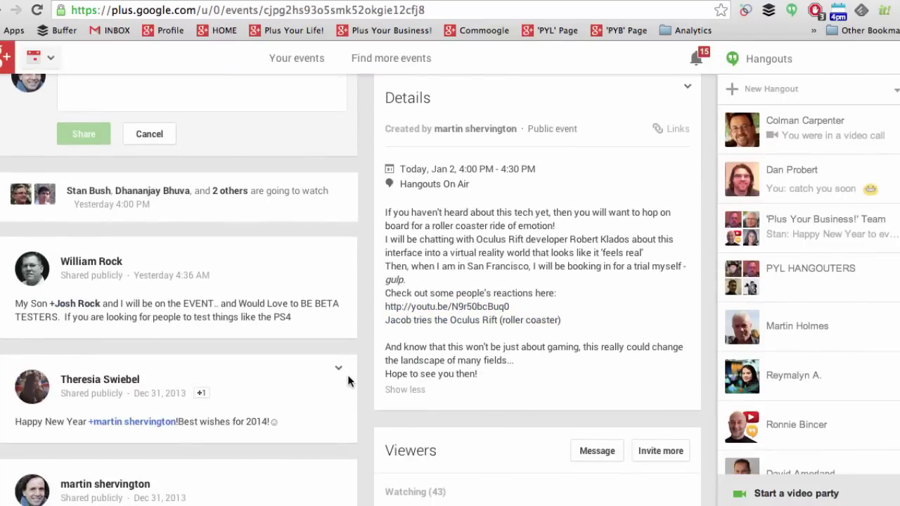
pyautogui.scroll(8, 347, 381)
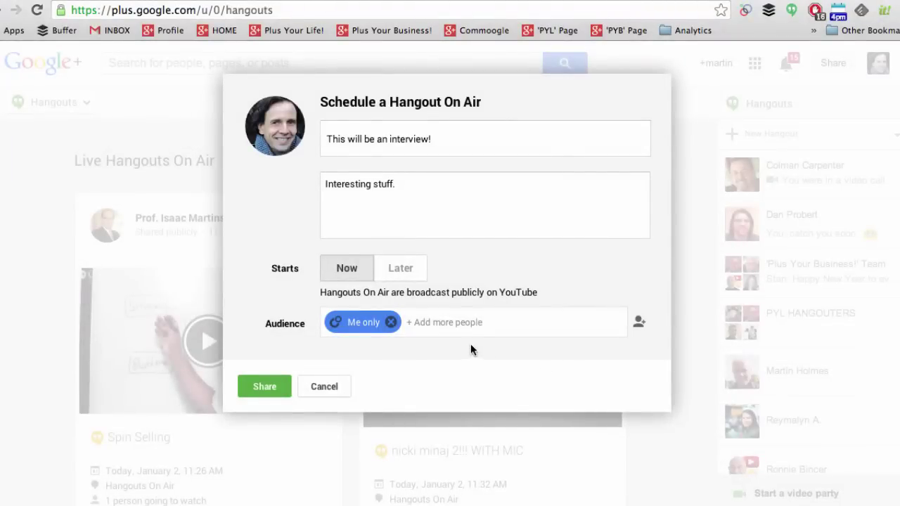
# View the audience choices, keep Me only, and share the Hangout On Air "This will be an interview!" with a Now start
pyautogui.click(456, 322)
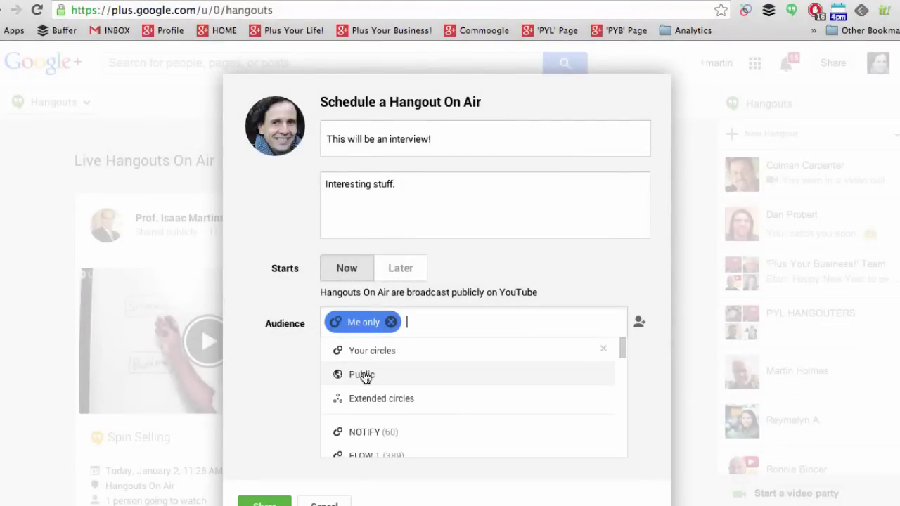
pyautogui.click(292, 360)
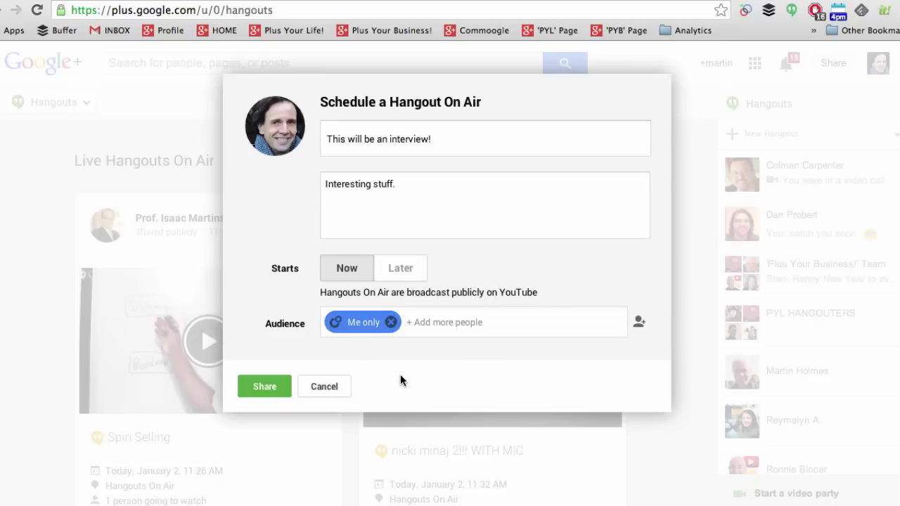
pyautogui.click(263, 387)
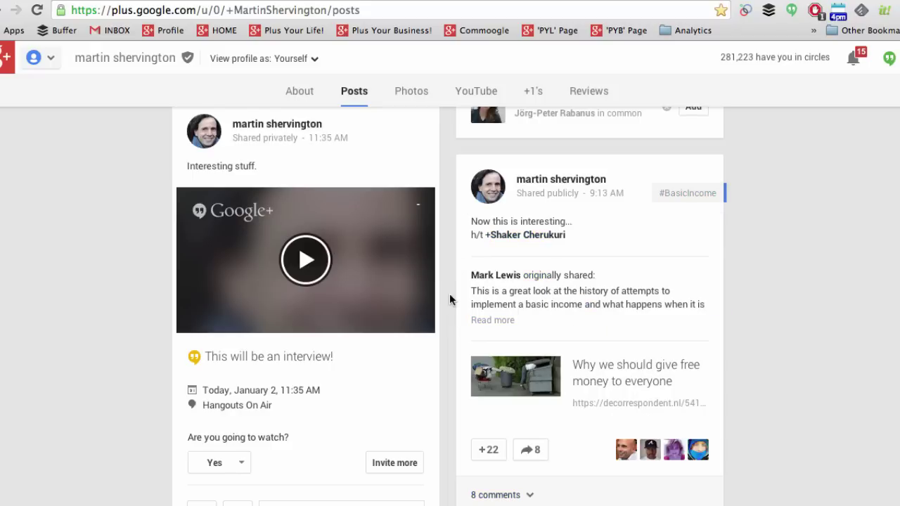
# Open the "This will be an interview!" event from its profile post, and view its event page link and video embed code
pyautogui.scroll(-1, 449, 284)
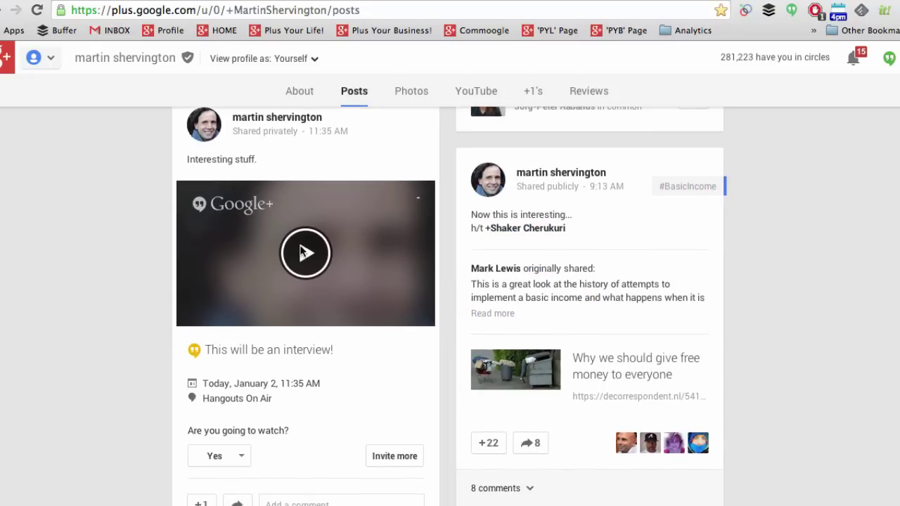
pyautogui.click(306, 254)
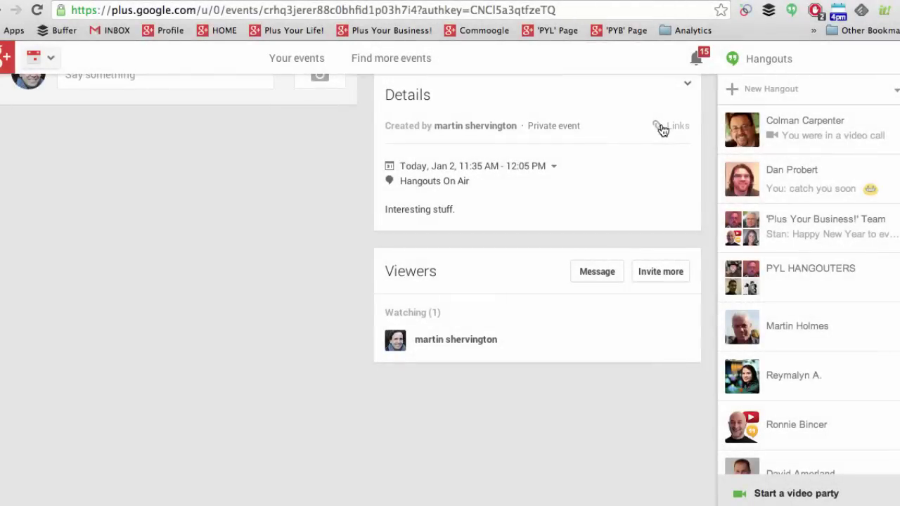
pyautogui.click(661, 127)
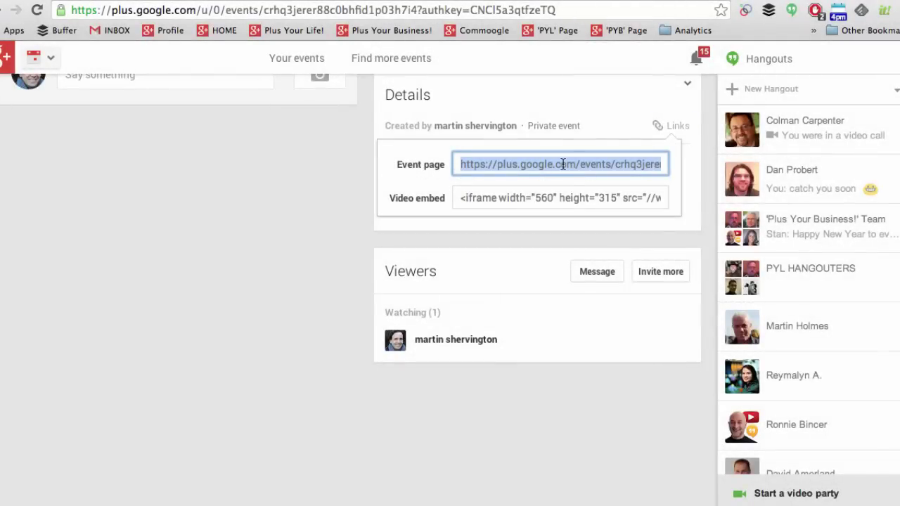
pyautogui.click(503, 199)
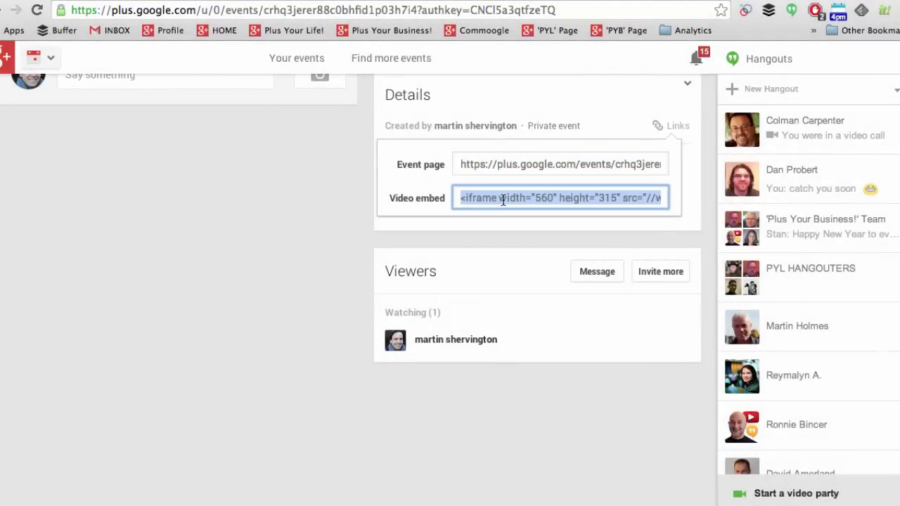
pyautogui.click(659, 127)
# View the form for messaging the event's guests with its recipient options, and cancel it without sending
pyautogui.click(601, 277)
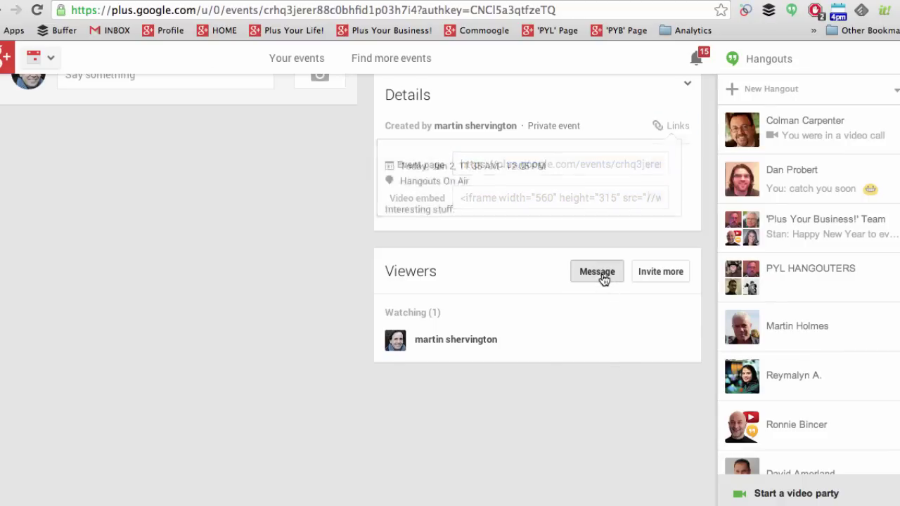
pyautogui.scroll(-4, 603, 278)
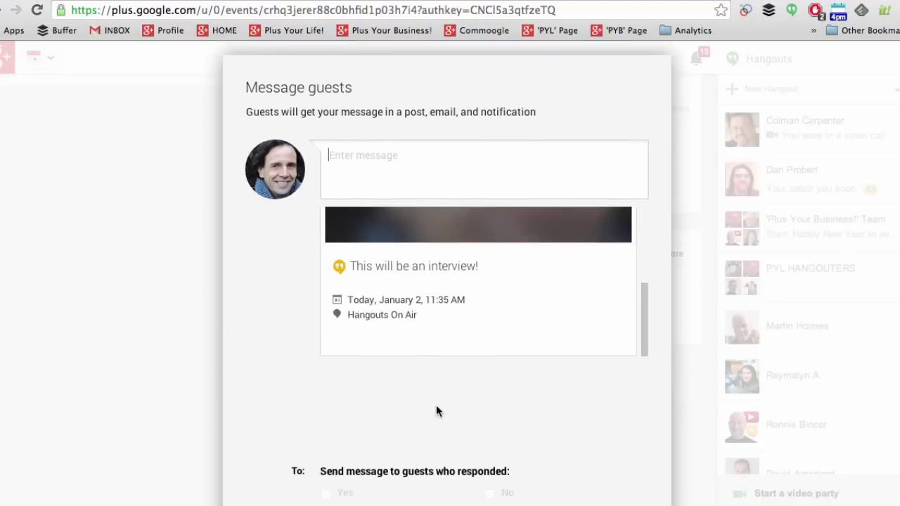
pyautogui.scroll(-3, 436, 408)
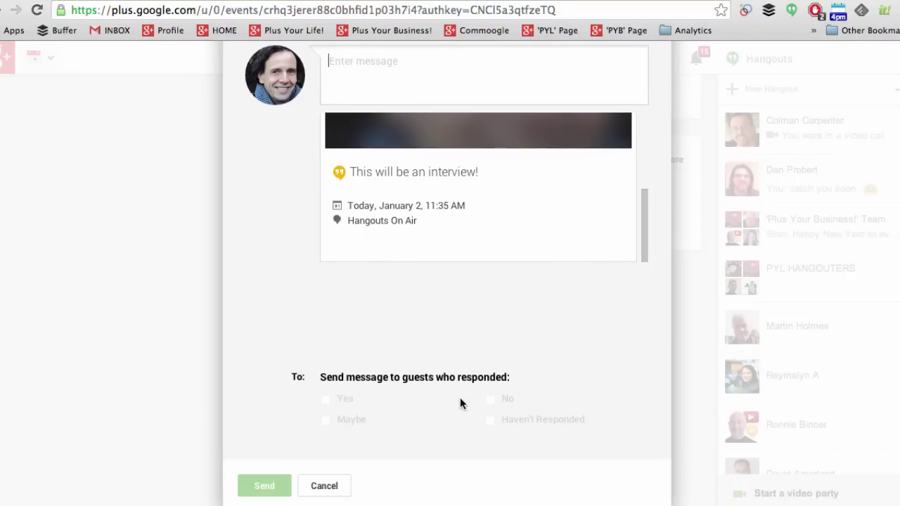
pyautogui.click(323, 486)
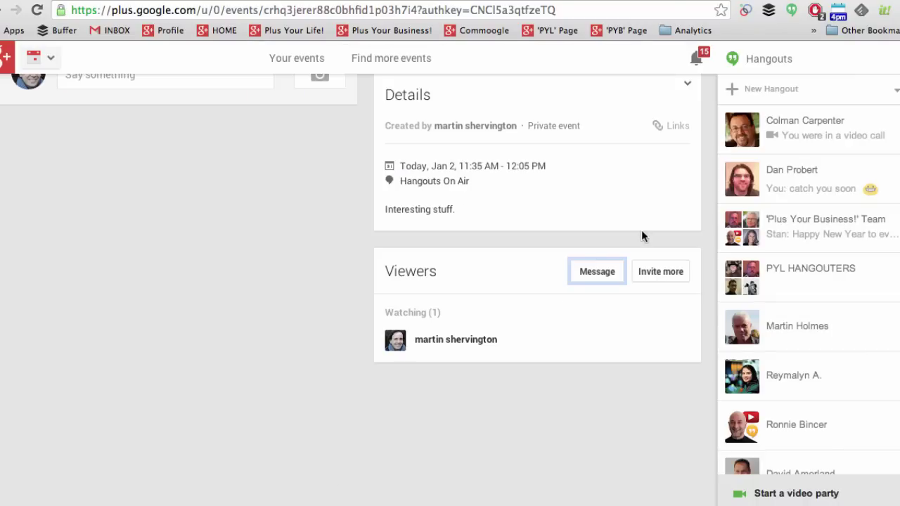
# Show the option for inviting more viewers to the event, and start the Hangout On Air
pyautogui.click(658, 277)
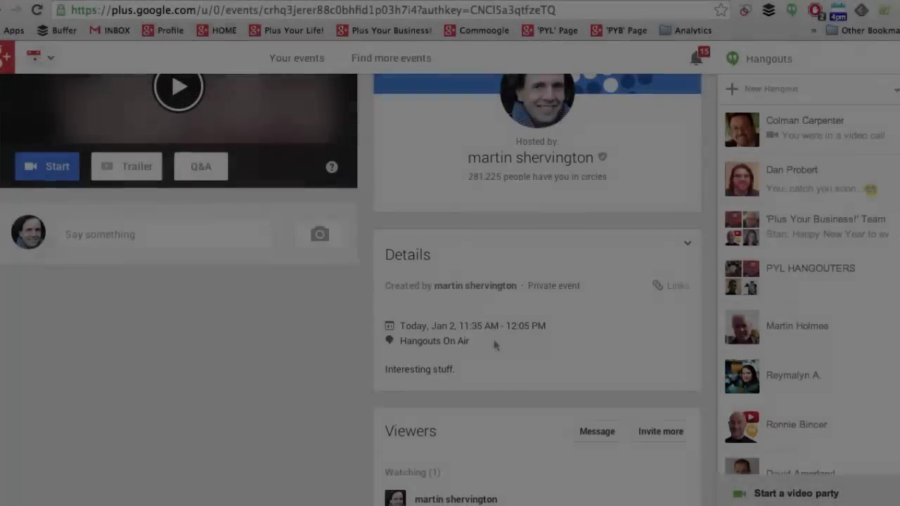
pyautogui.scroll(-4, 493, 339)
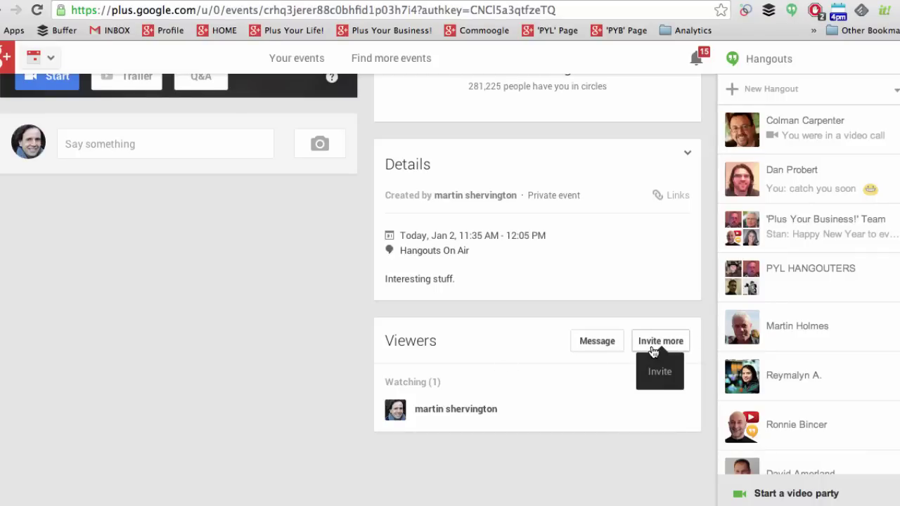
pyautogui.scroll(3, 651, 348)
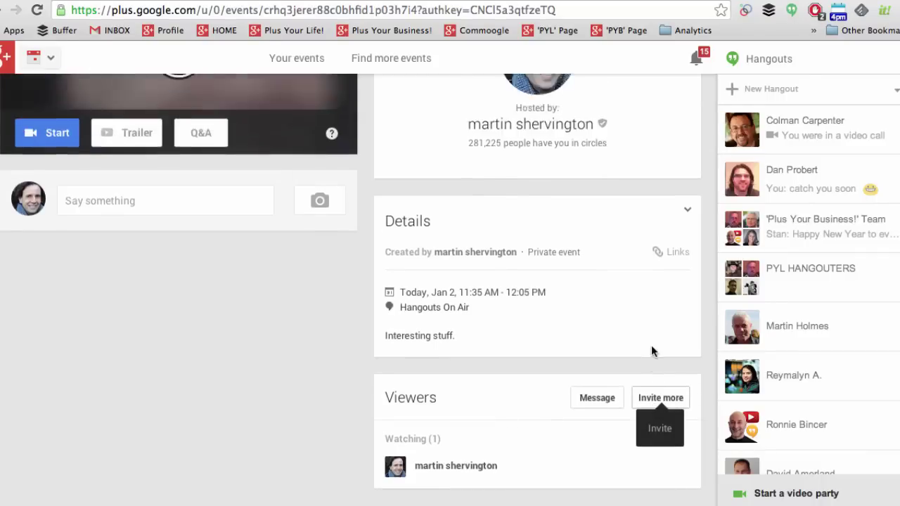
pyautogui.scroll(2, 276, 393)
pyautogui.scroll(1, 276, 396)
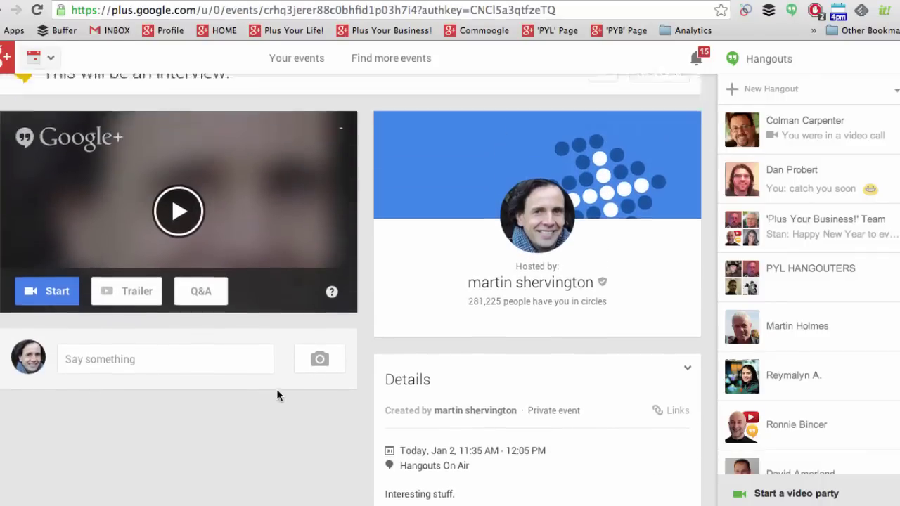
pyautogui.click(51, 296)
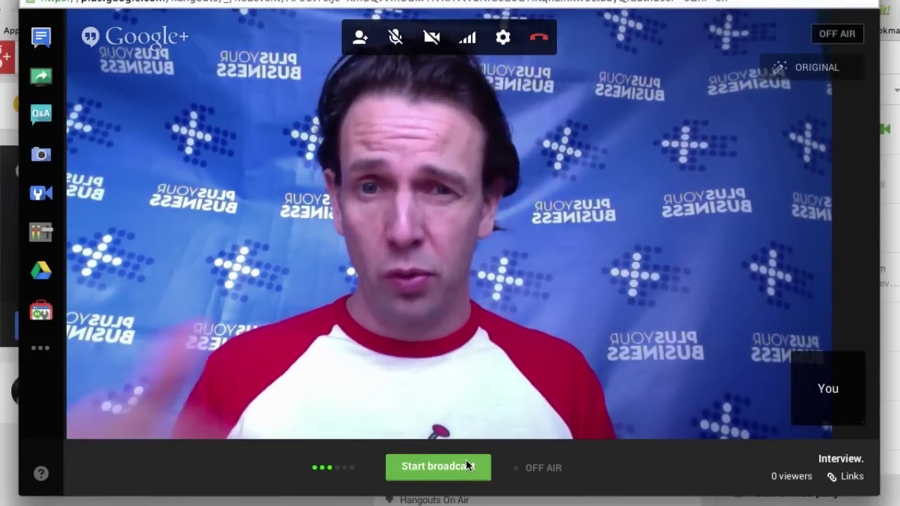
# View the broadcast's event page link and embed code, and the audience choices for adding people to the call, without inviting anyone
pyautogui.click(851, 477)
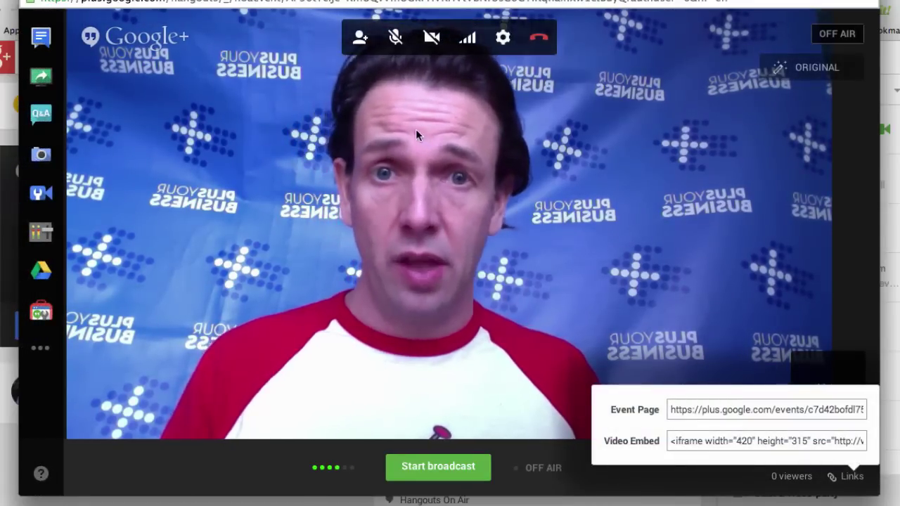
pyautogui.click(360, 40)
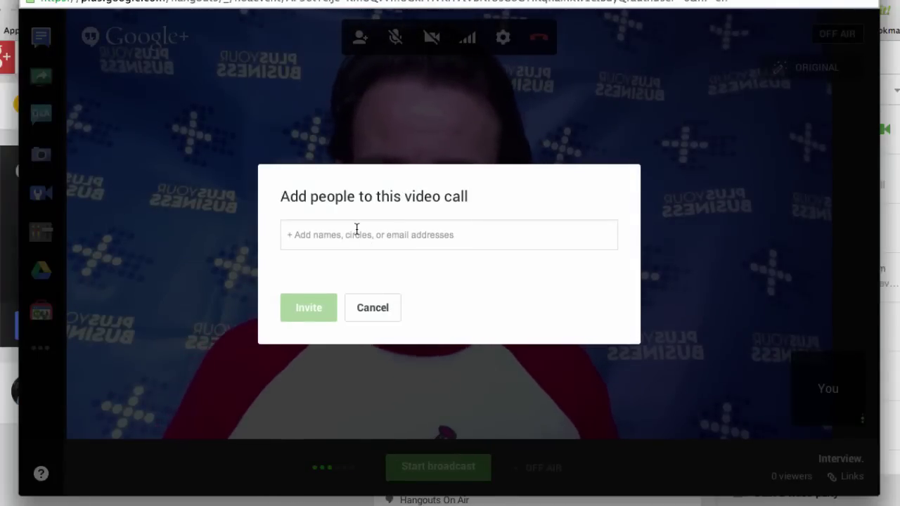
pyautogui.click(356, 231)
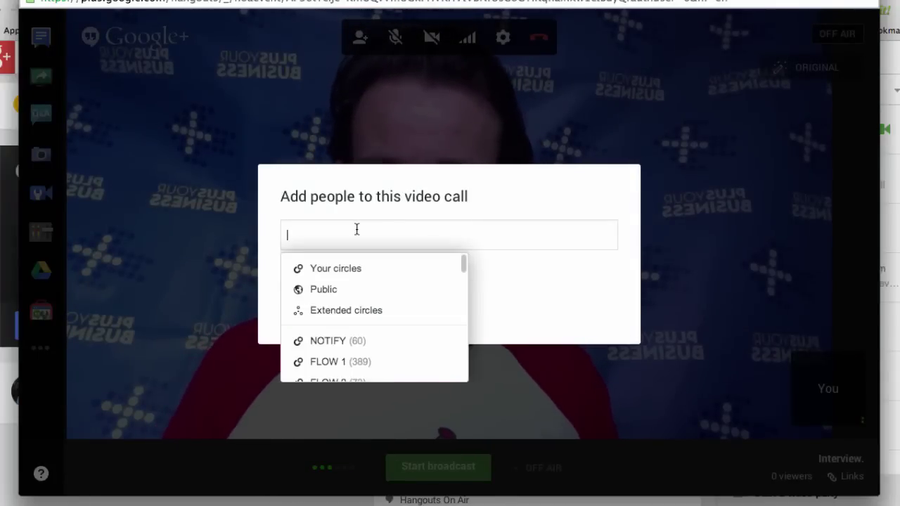
pyautogui.click(523, 280)
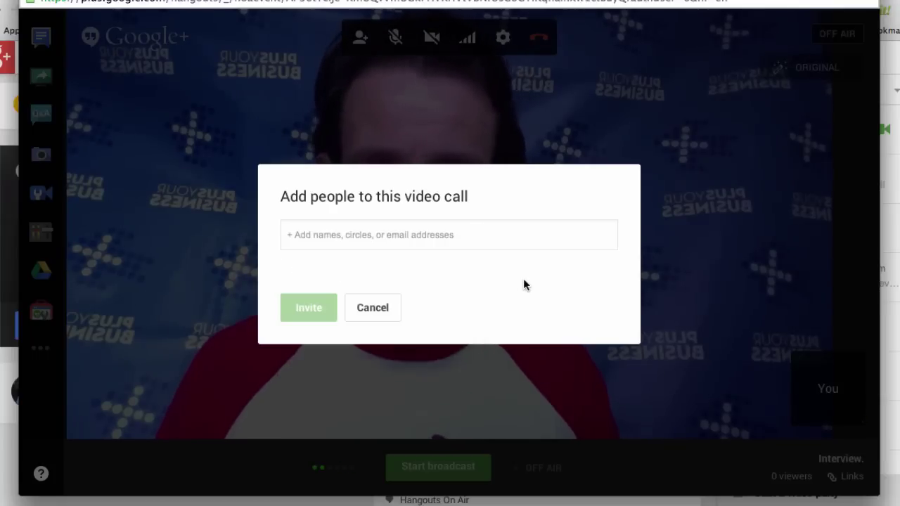
pyautogui.click(380, 307)
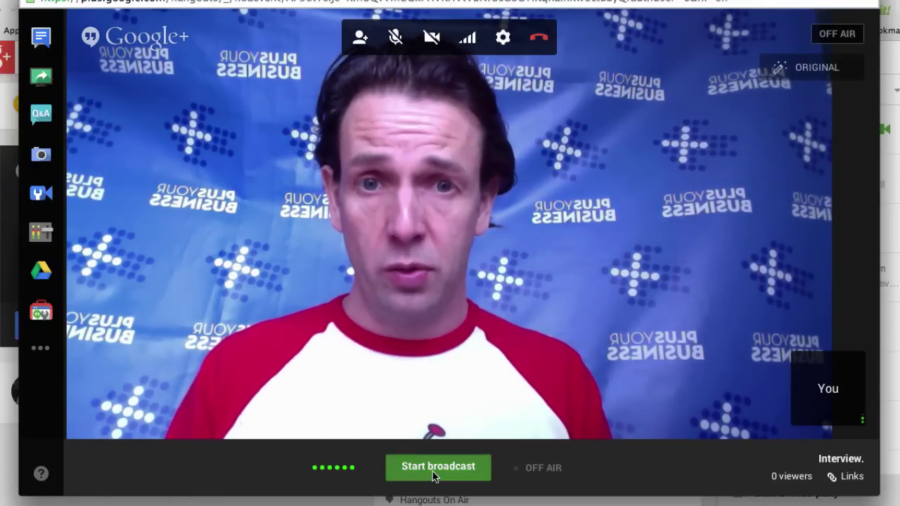
# Broadcast the Hangout On Air live on Google+ and YouTube, and stop the broadcast
pyautogui.click(433, 475)
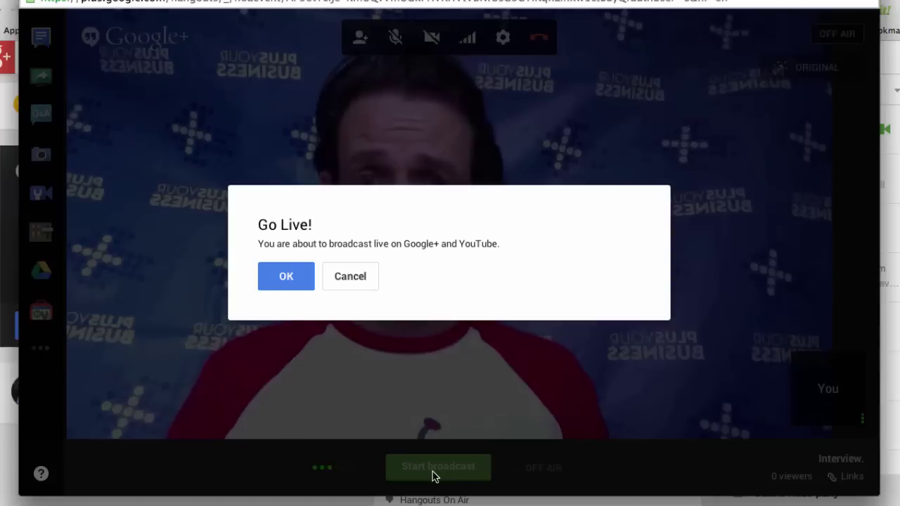
pyautogui.click(286, 277)
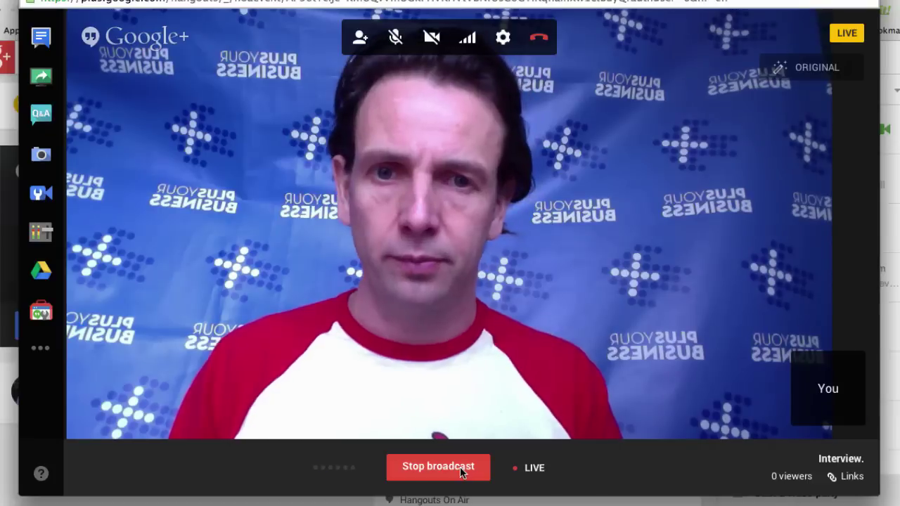
pyautogui.click(460, 471)
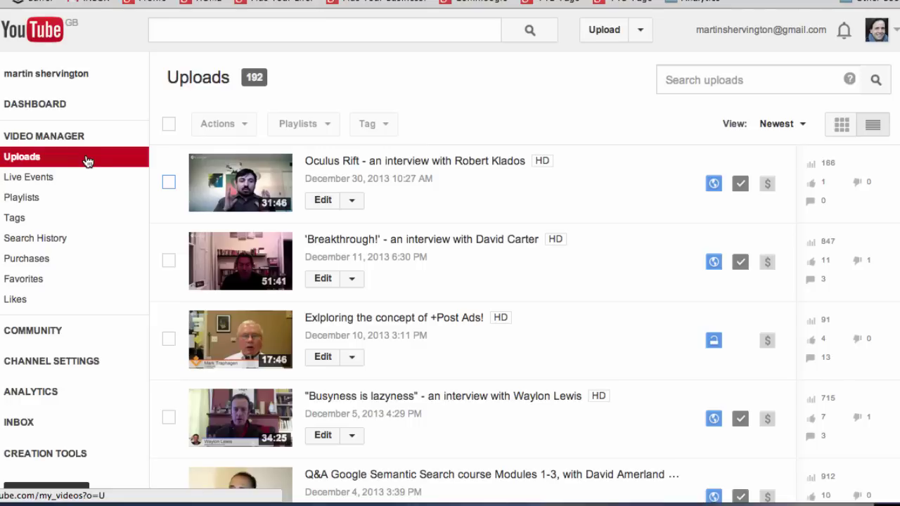
# Switch to YouTube's uploads list, select the Oculus Rift interview video, and view its available privacy and licence actions
pyautogui.click(169, 184)
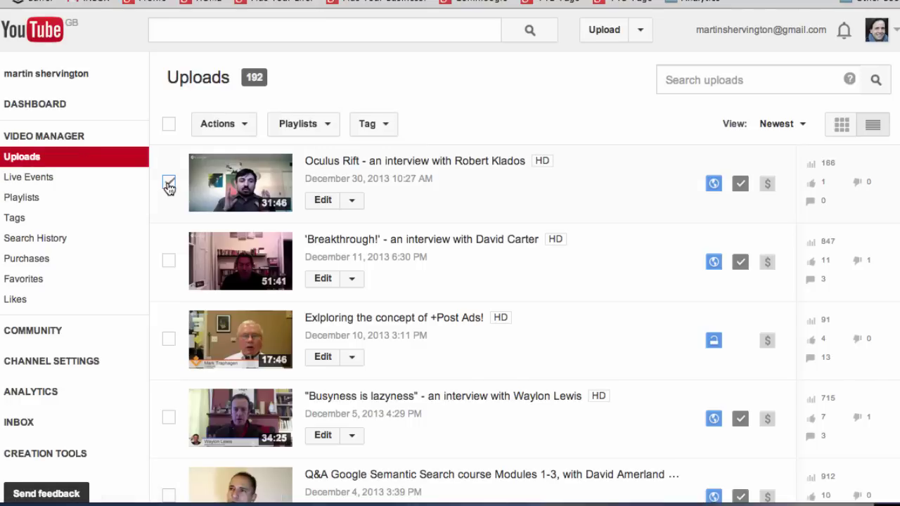
pyautogui.click(245, 131)
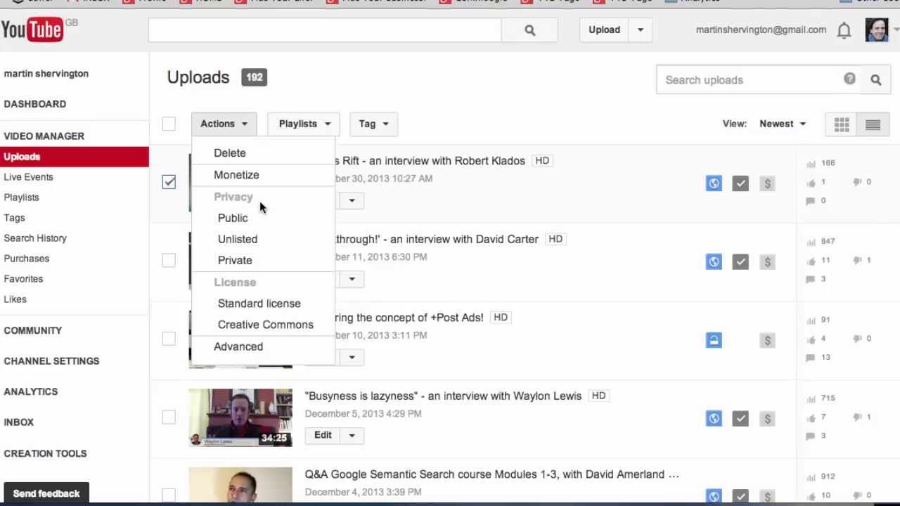